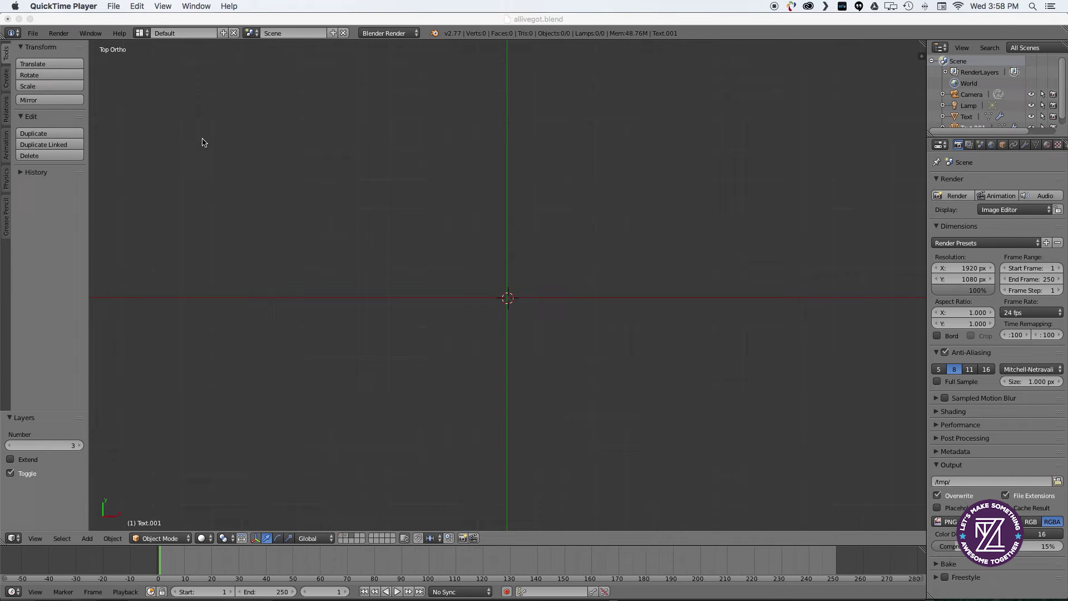
# Add a text object at the origin and replace its default wording with "ALL I'VE GOT".
pyautogui.click(498, 286)
pyautogui.press('space')
pyautogui.write('text')
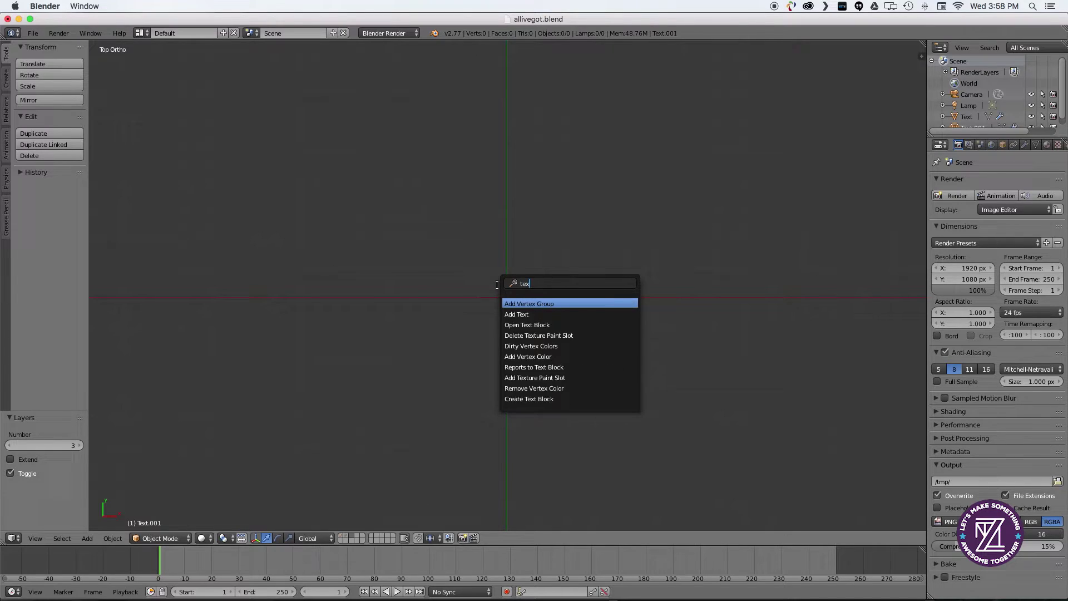
pyautogui.press('Return')
pyautogui.press('Tab')
pyautogui.press('BackSpace')
pyautogui.press('BackSpace')
pyautogui.press('BackSpace')
pyautogui.press('BackSpace')
pyautogui.write('A')
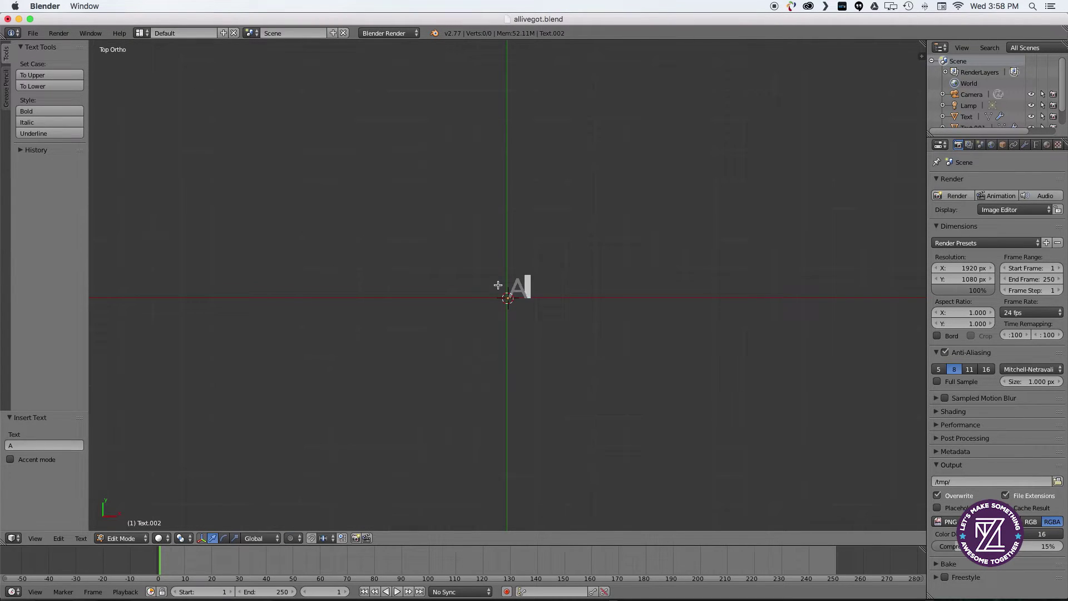
pyautogui.write("LL I'VE GOT")
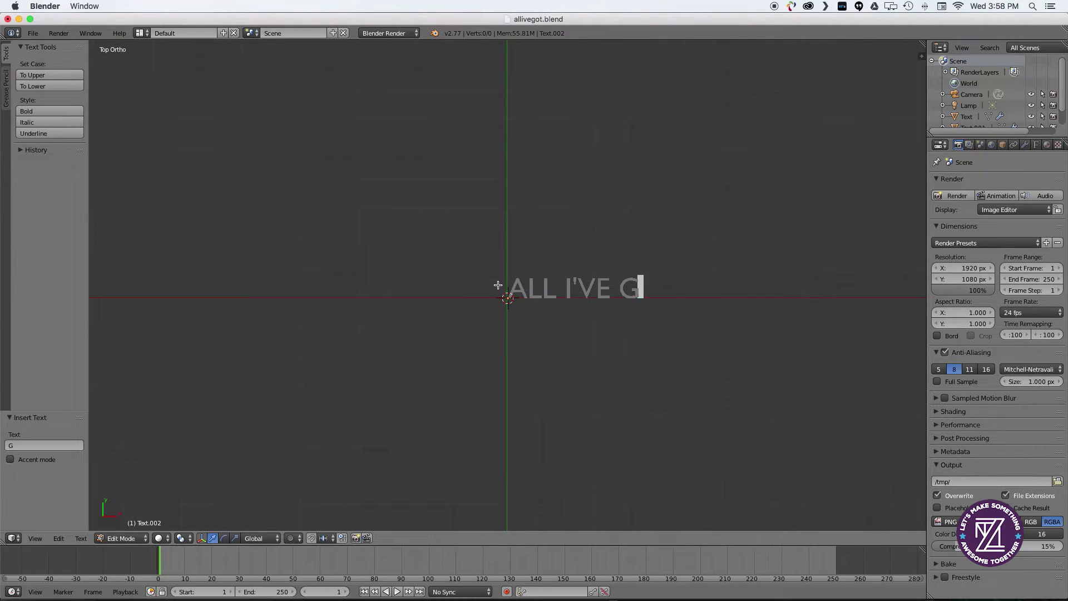
# Load BebasNeue.otf from the Fonts folder as the text's regular font and return to Object Mode.
pyautogui.click(1036, 145)
pyautogui.click(1038, 393)
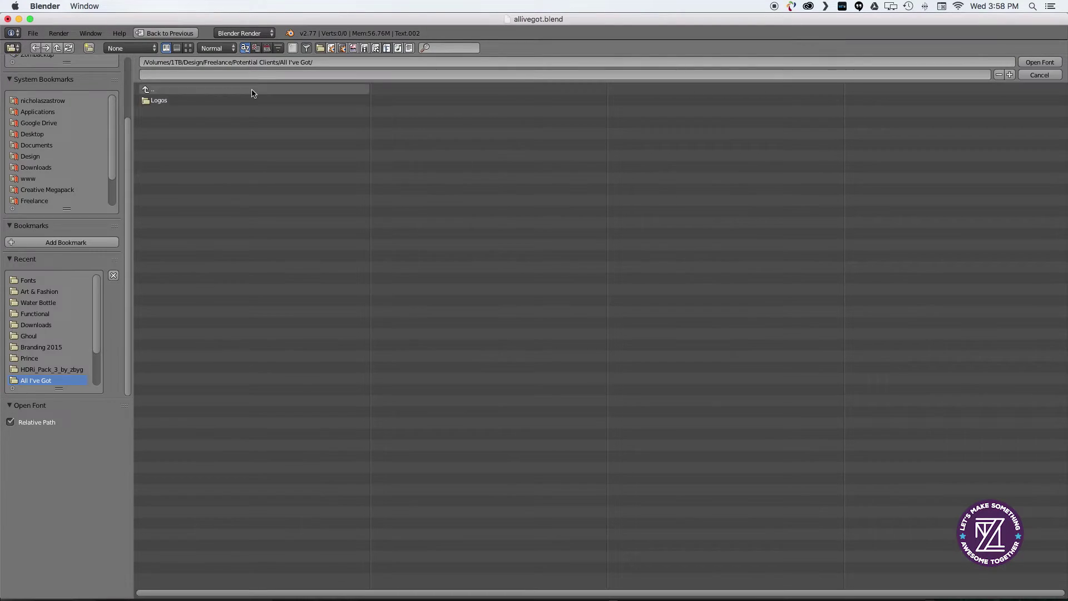
pyautogui.click(30, 281)
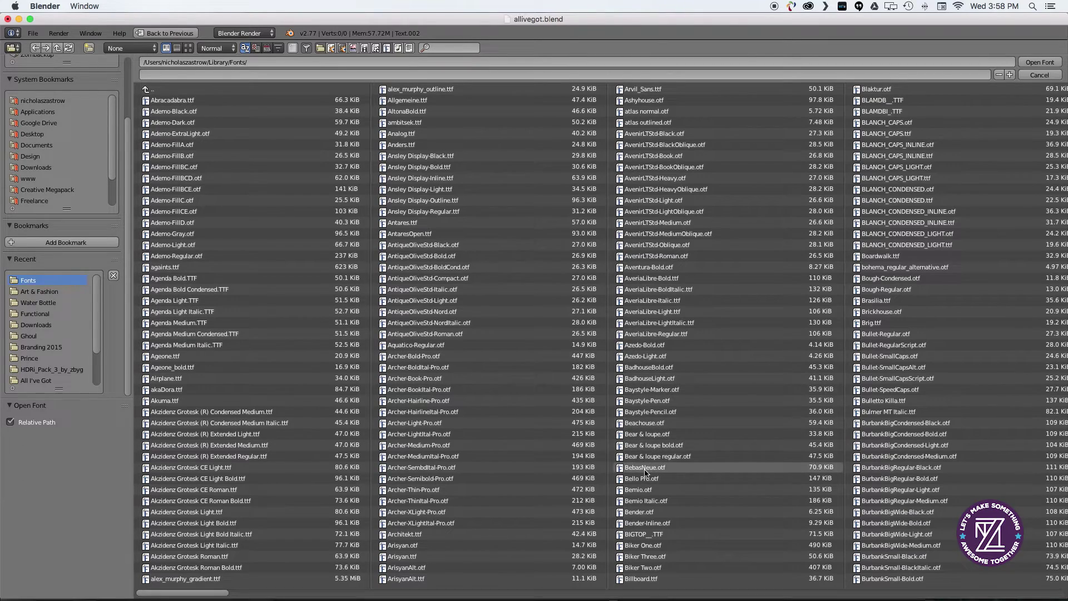
pyautogui.doubleClick(646, 467)
pyautogui.press('Tab')
pyautogui.press('Tab')
pyautogui.press('Tab')
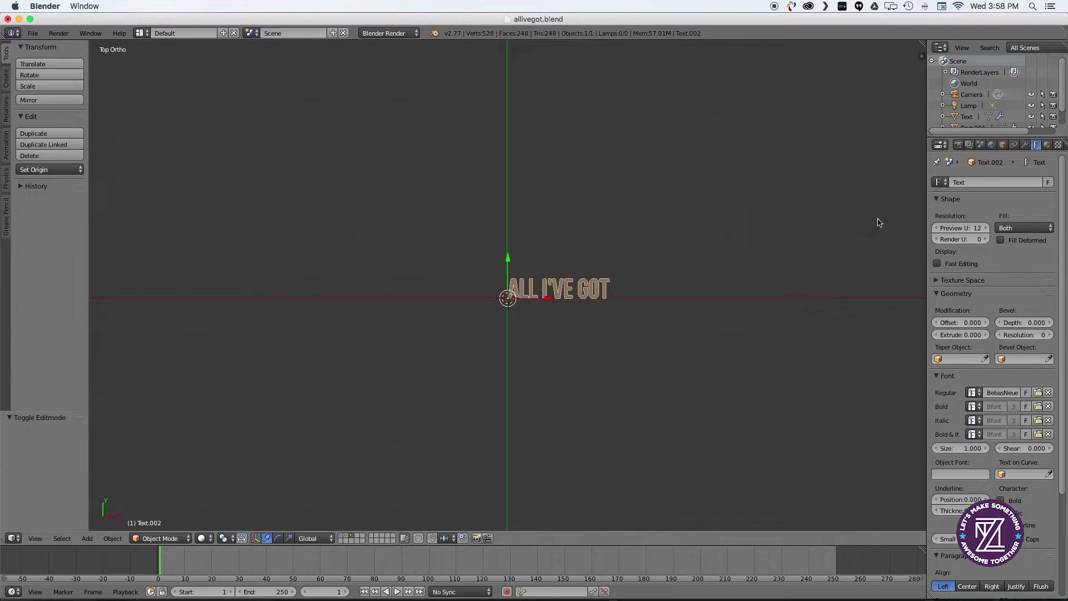
# Extrude the text by about 0.117 and shift it down and about -1.751 along X to centre it.
pyautogui.moveTo(961, 335); pyautogui.dragTo(991, 335)
pyautogui.press('KP_1')
pyautogui.moveTo(508, 226); pyautogui.dragTo(510, 254)
pyautogui.moveTo(547, 296); pyautogui.dragTo(496, 298)
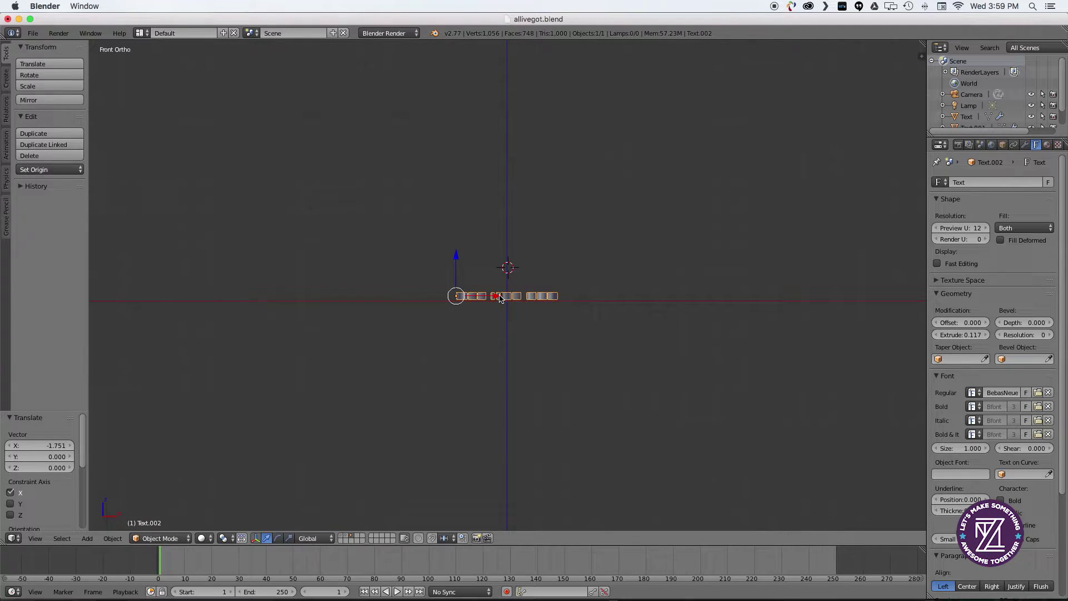
# Rotate the text about 33.9° around the X axis.
pyautogui.press('r')
pyautogui.press('x')
pyautogui.click(487, 320)
# In the camera view, scale the text up to span most of the frame and move it about -3.994 along X.
pyautogui.press('KP_0')
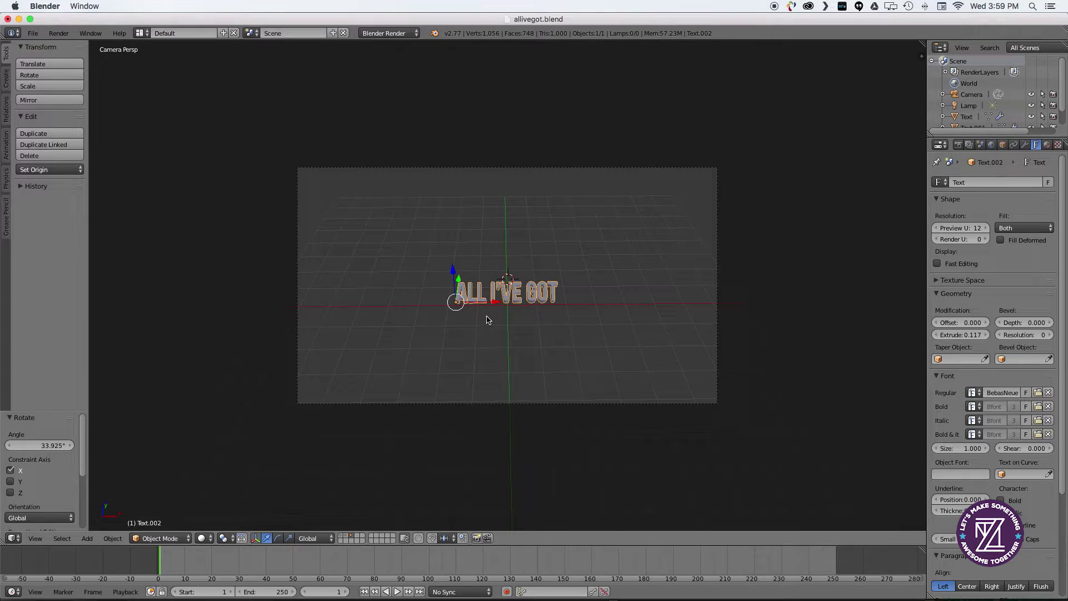
pyautogui.press('s')
pyautogui.click(570, 312)
pyautogui.moveTo(495, 301); pyautogui.dragTo(388, 302)
pyautogui.click(376, 299)
# Convert the text object to a mesh.
pyautogui.press('space')
pyautogui.write('conver')
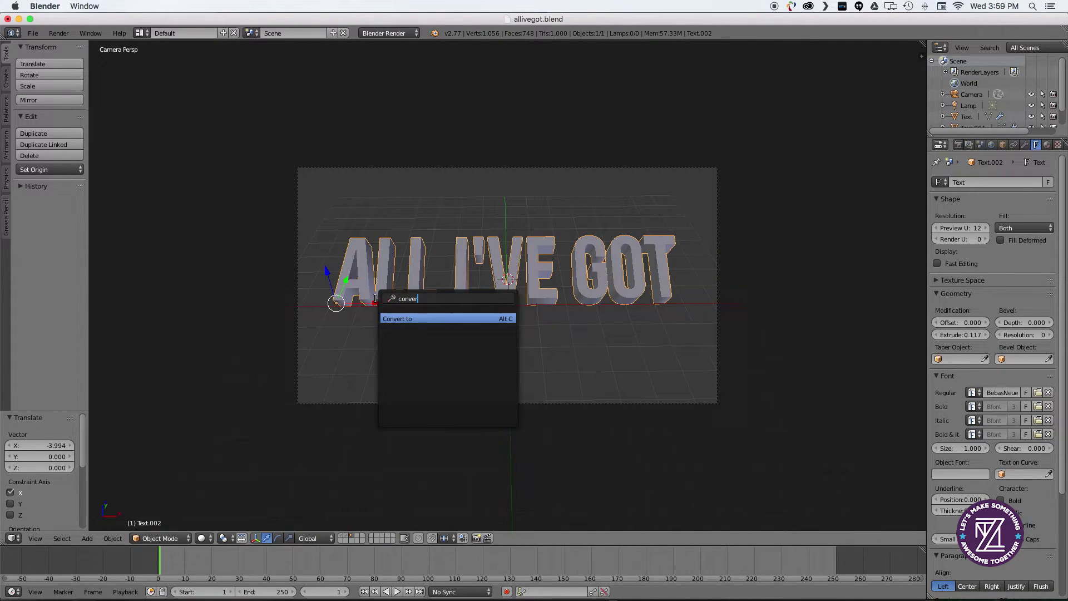
pyautogui.click(389, 321)
pyautogui.click(389, 322)
# In the text mesh, scale down the word I'VE and position it close beside ALL, raised about 0.045 along Z.
pyautogui.press('Tab')
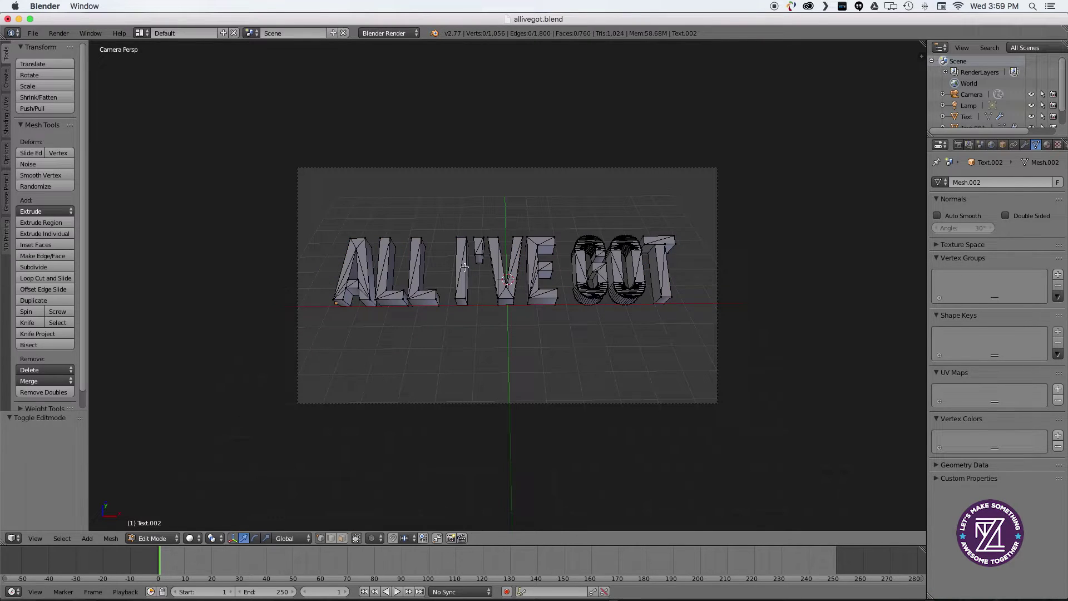
pyautogui.press('z')
pyautogui.press('a')
pyautogui.press('a')
pyautogui.press('b')
pyautogui.moveTo(441, 226); pyautogui.dragTo(568, 323)
pyautogui.press('s')
pyautogui.click(546, 266)
pyautogui.moveTo(544, 266); pyautogui.dragTo(498, 266)
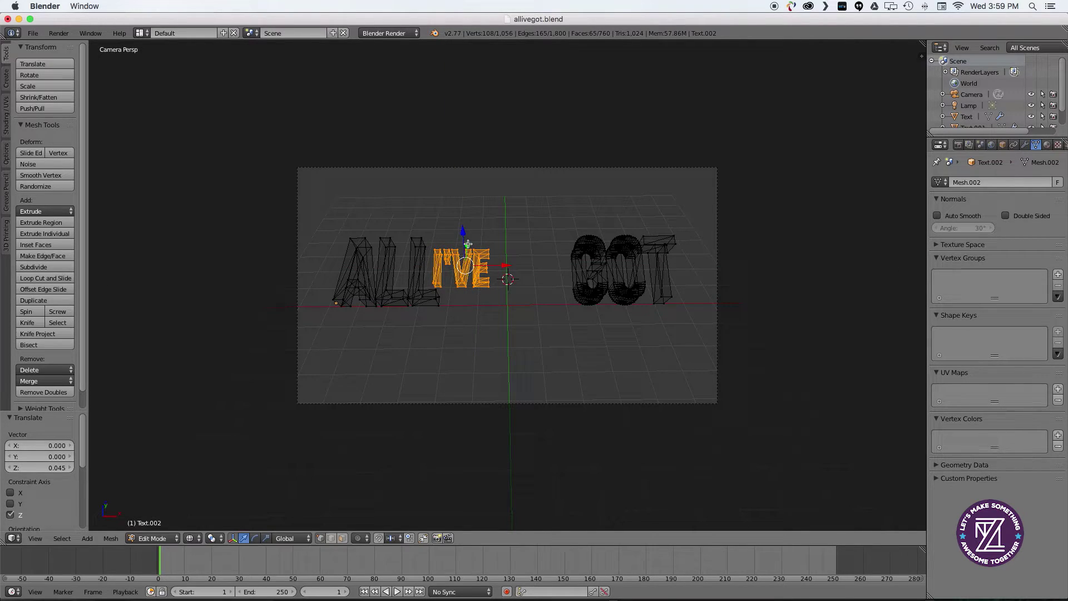
# Move the word GOT along X to sit close beside I'VE and leave Edit Mode.
pyautogui.press('a')
pyautogui.press('b')
pyautogui.moveTo(546, 223); pyautogui.dragTo(697, 324)
pyautogui.press('g')
pyautogui.press('x')
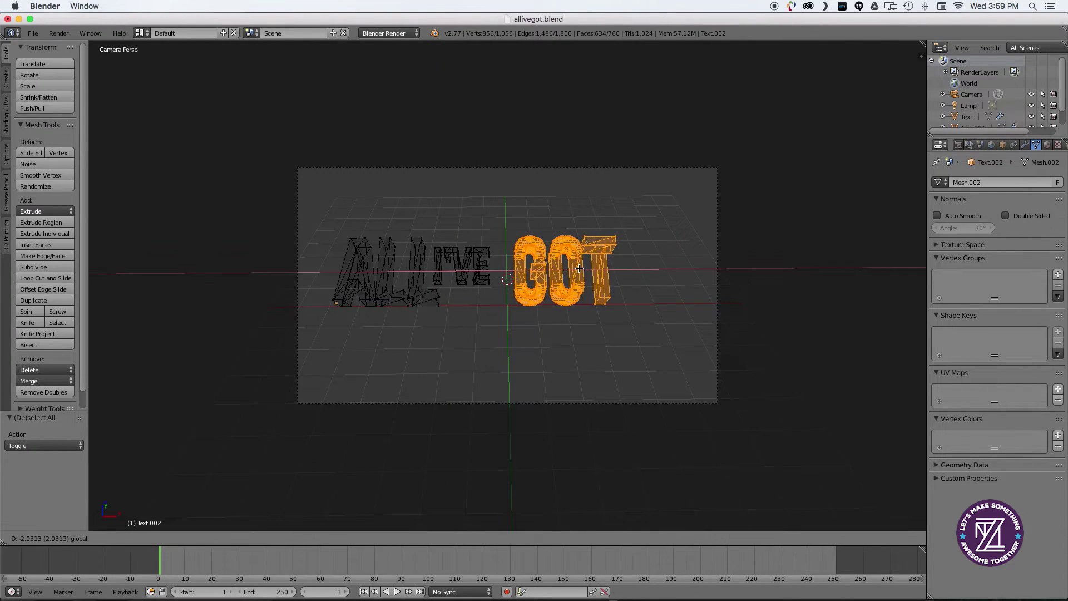
pyautogui.click(555, 272)
pyautogui.press('a')
pyautogui.press('Tab')
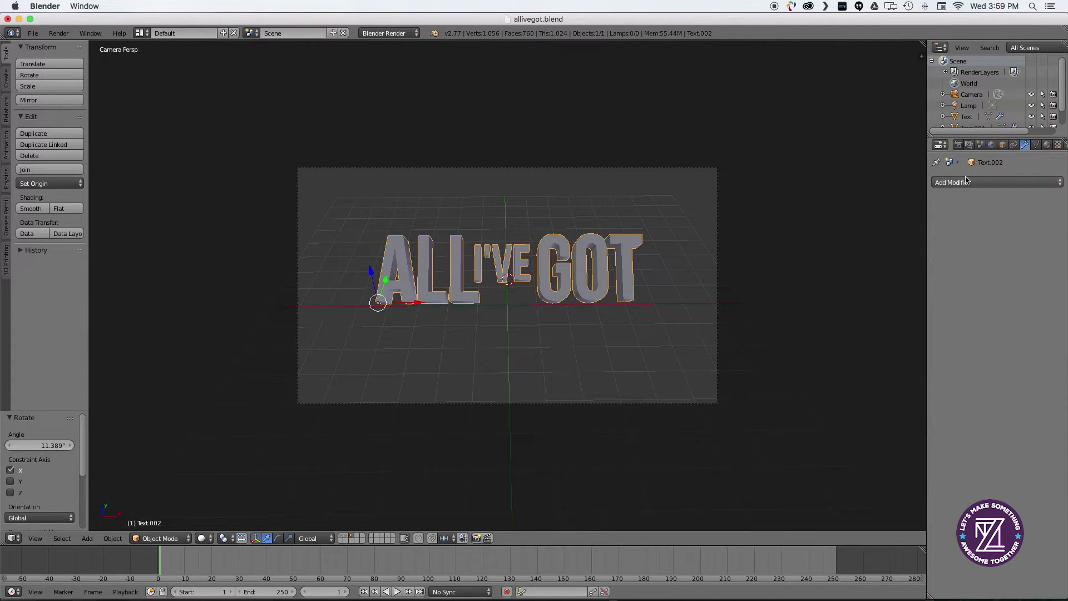
# Add a Displace modifier to the lettering and assign the existing texture named Texture to it.
pyautogui.click(962, 182)
pyautogui.click(935, 258)
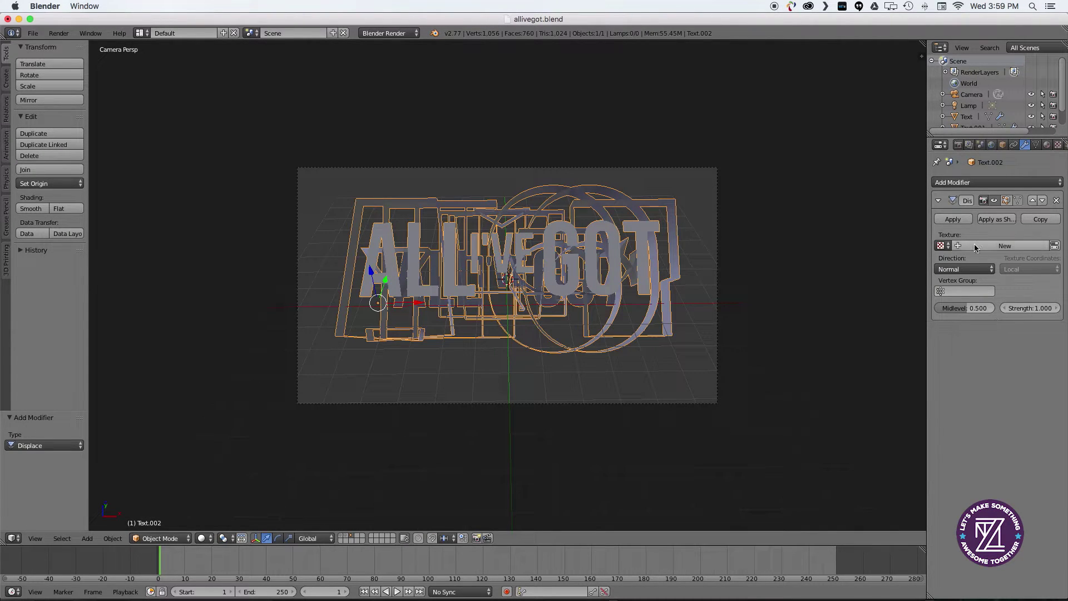
pyautogui.click(941, 246)
pyautogui.click(922, 274)
# Set the Displace modifier's midlevel to 0.310 and its strength to 0.100.
pyautogui.click(1058, 145)
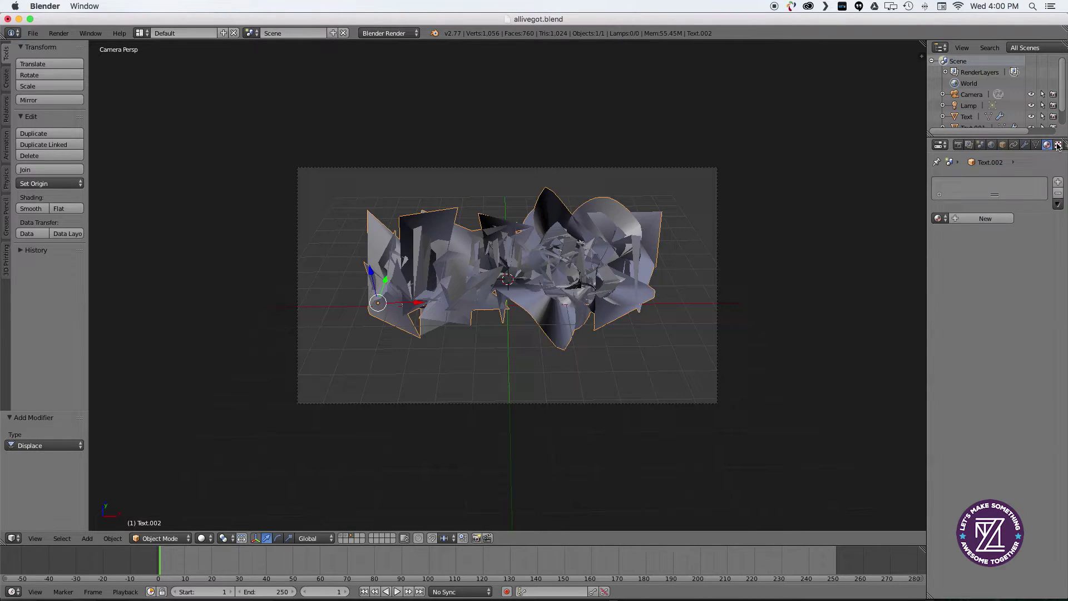
pyautogui.click(992, 145)
pyautogui.click(1025, 145)
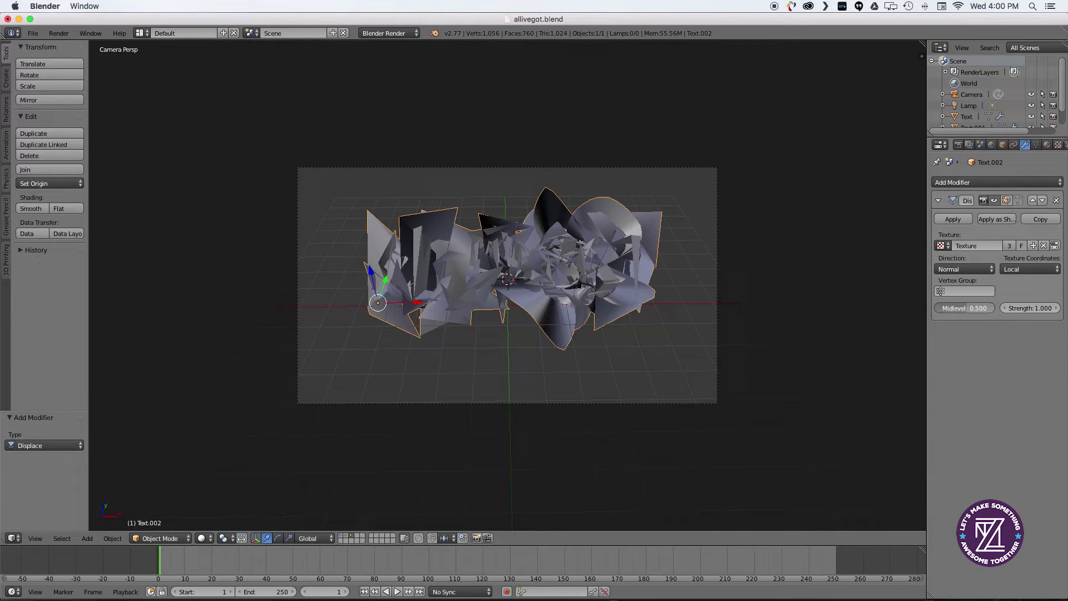
pyautogui.moveTo(965, 307); pyautogui.dragTo(953, 308)
pyautogui.moveTo(1030, 308)
pyautogui.mouseDown()
pyautogui.moveTo(1002, 308)
pyautogui.moveTo(1029, 308)
pyautogui.mouseUp()
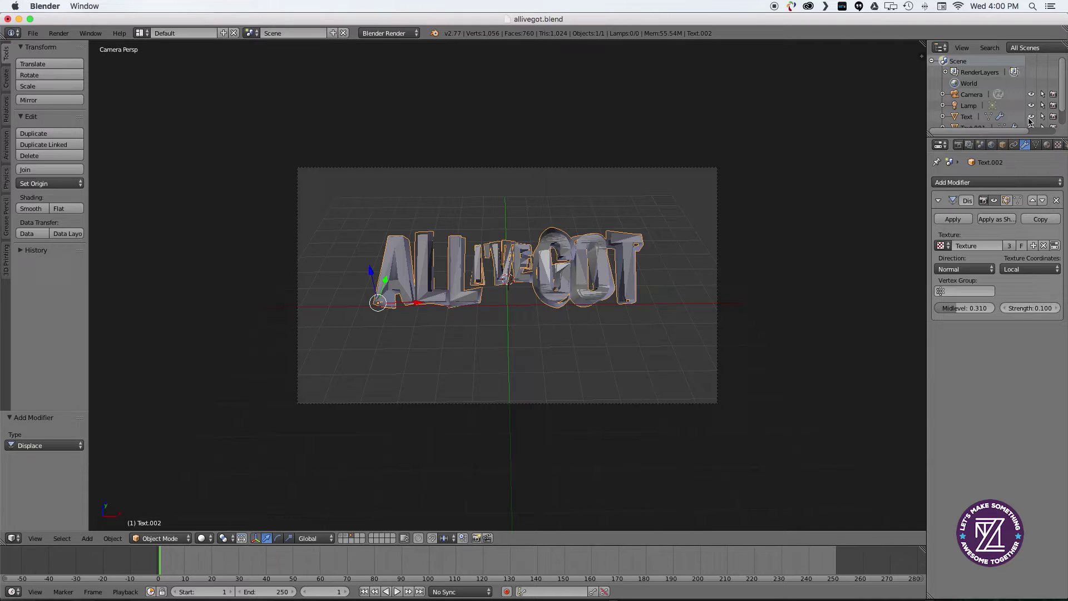
# Assign the existing Material.001 to the lettering and switch the viewport to Rendered shading.
pyautogui.click(1047, 145)
pyautogui.click(940, 218)
pyautogui.click(918, 238)
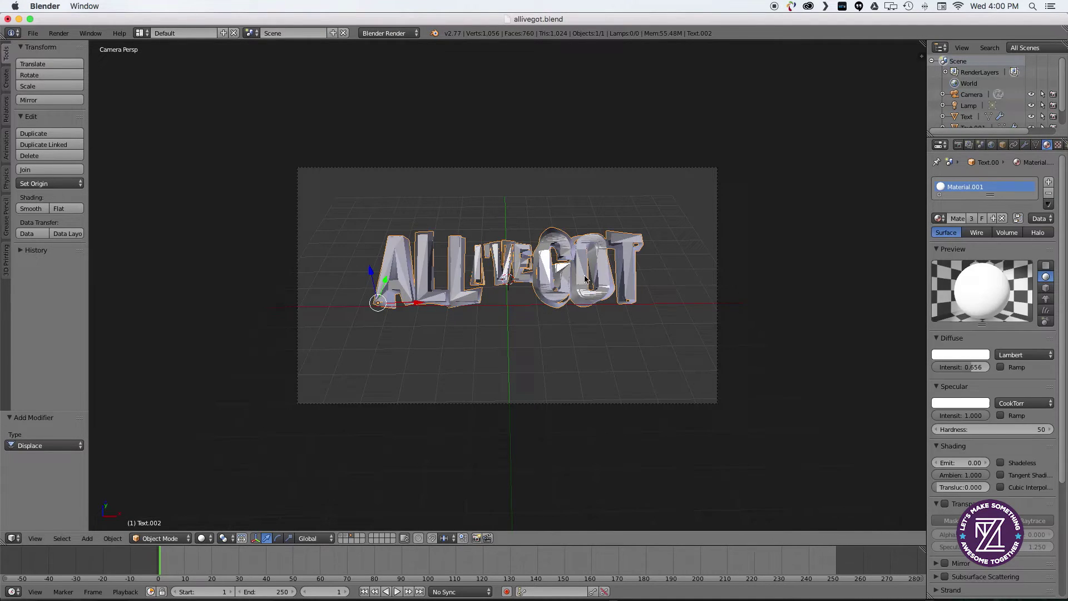
pyautogui.click(201, 538)
pyautogui.click(222, 465)
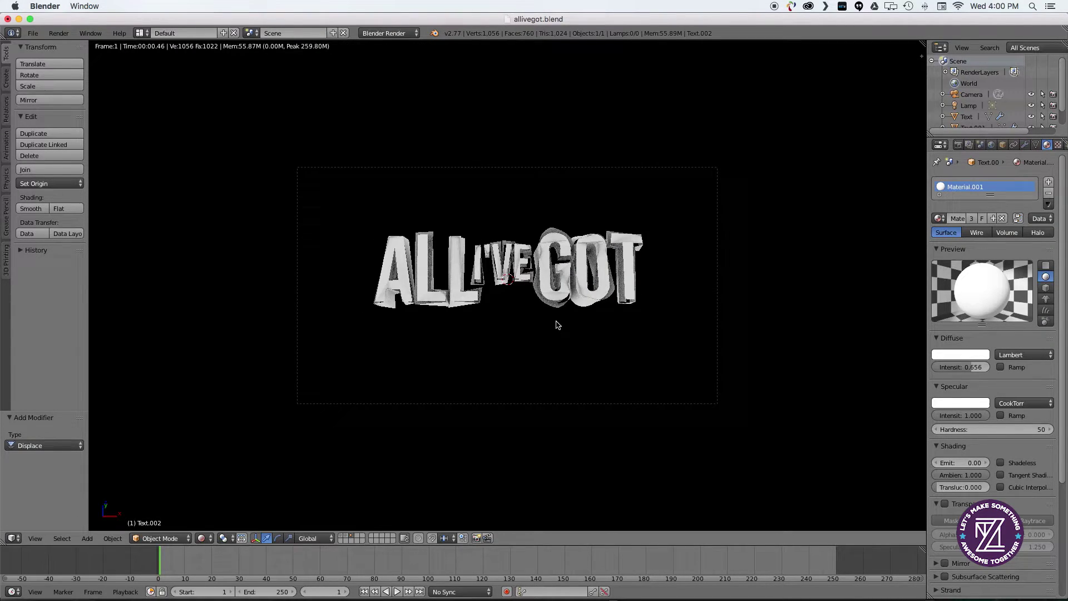
# Enable Freestyle and set the line style's base thickness to 1.500.
pyautogui.click(958, 145)
pyautogui.click(944, 577)
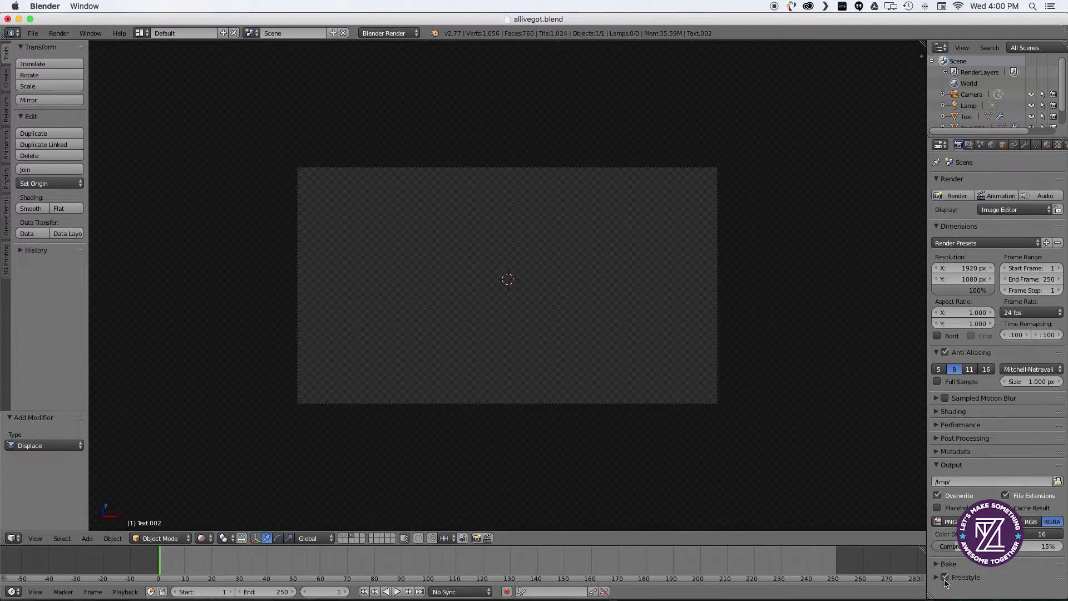
pyautogui.click(969, 144)
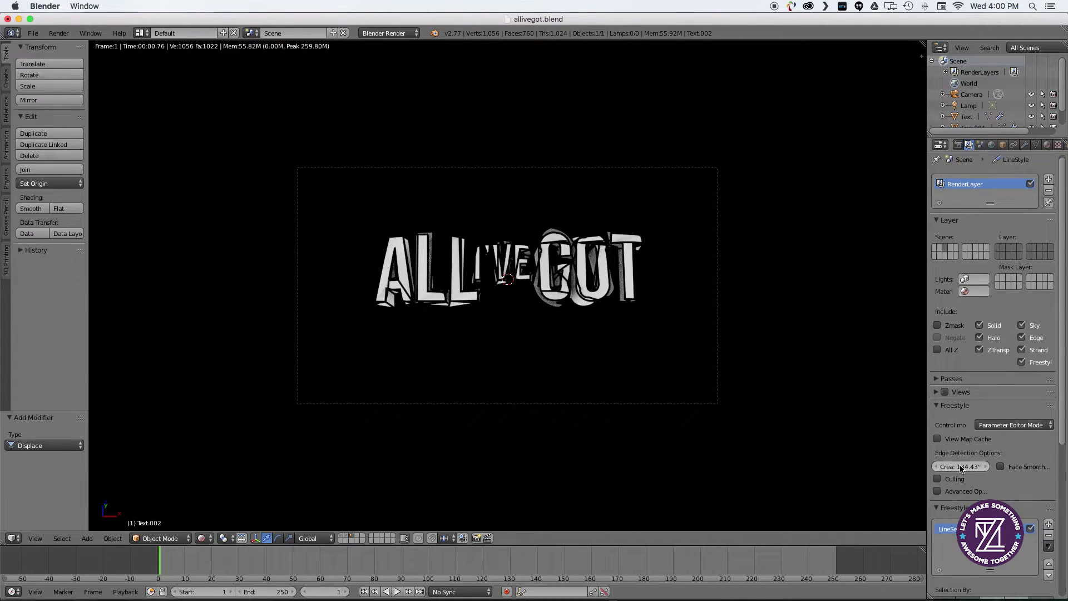
pyautogui.scroll(-10, 975, 486)
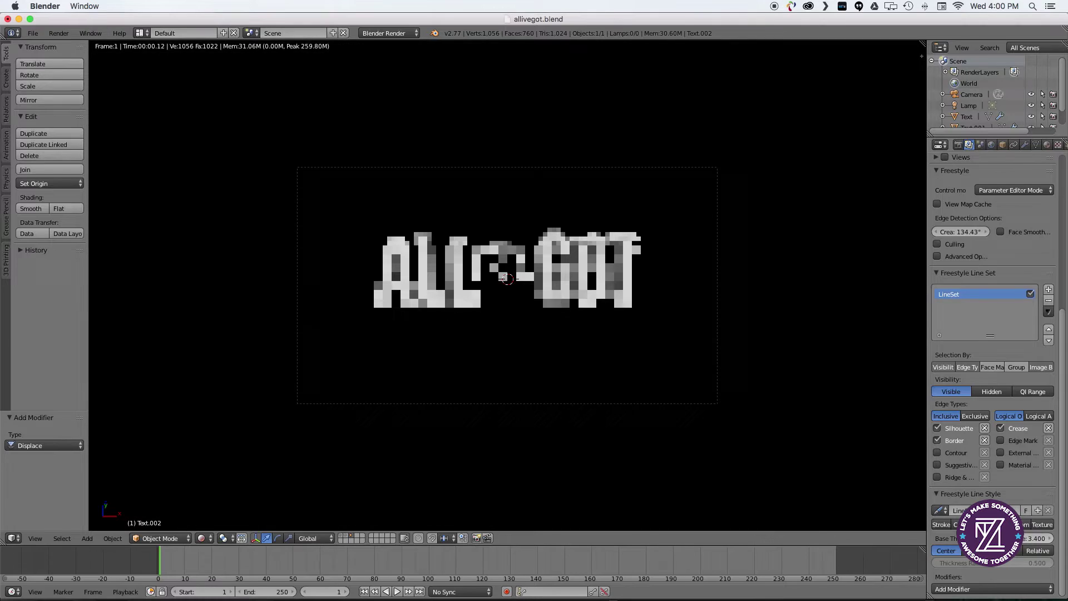
pyautogui.moveTo(1002, 538); pyautogui.dragTo(891, 538)
pyautogui.moveTo(1003, 538); pyautogui.dragTo(999, 538)
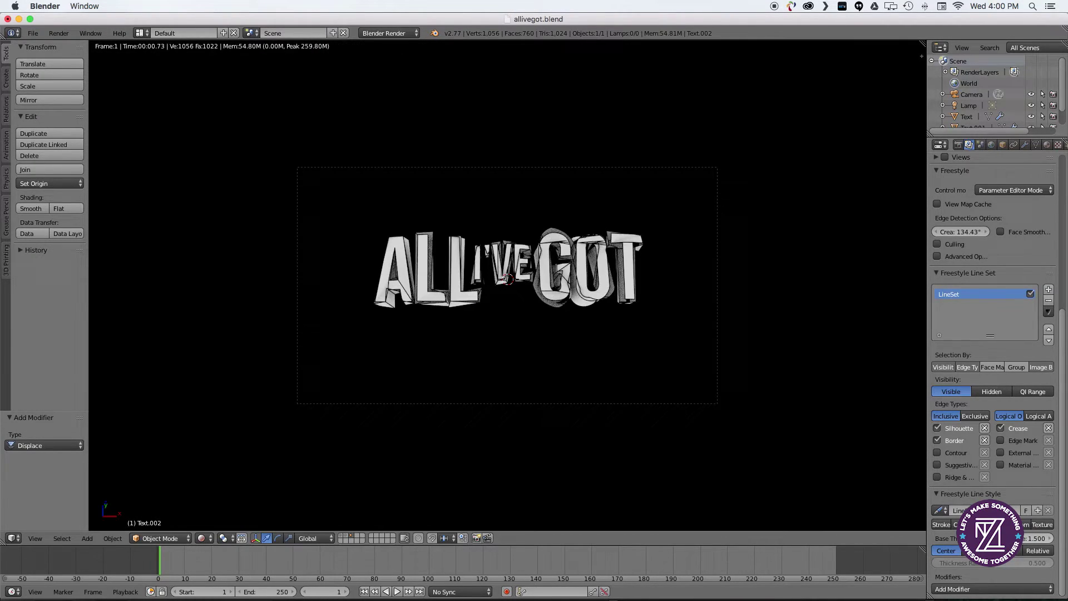
# Render the current frame and save the result as an image file.
pyautogui.press('F12')
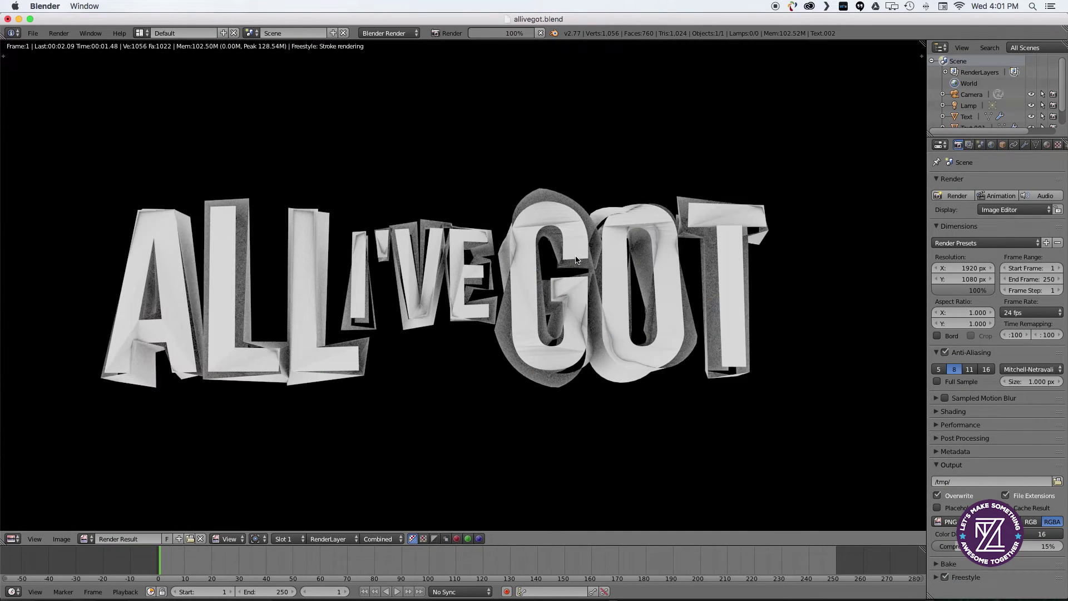
pyautogui.click(62, 539)
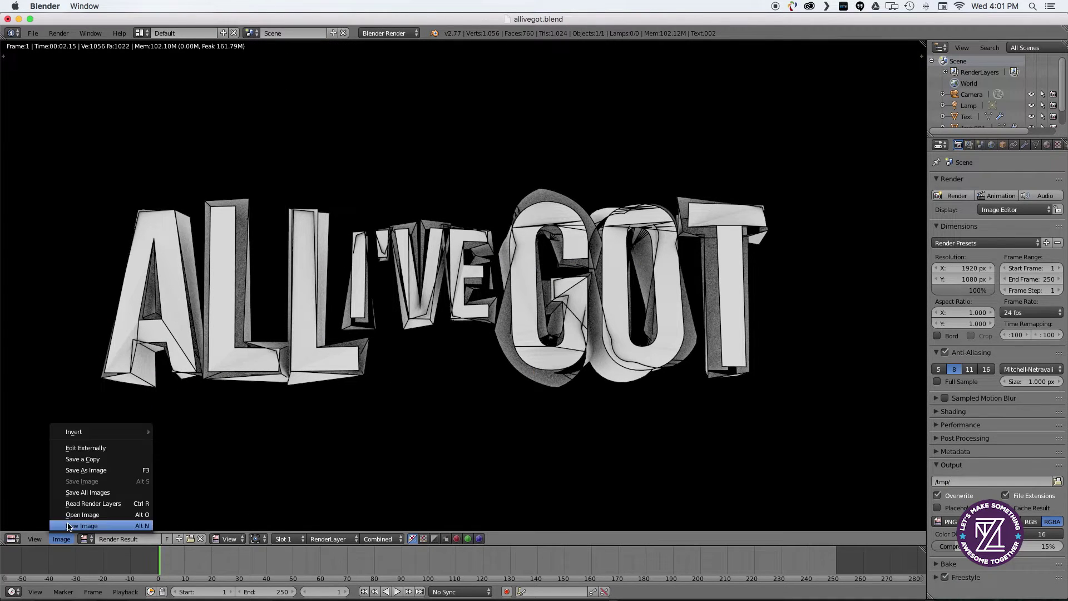
pyautogui.click(98, 466)
pyautogui.click(202, 75)
pyautogui.press('Return')
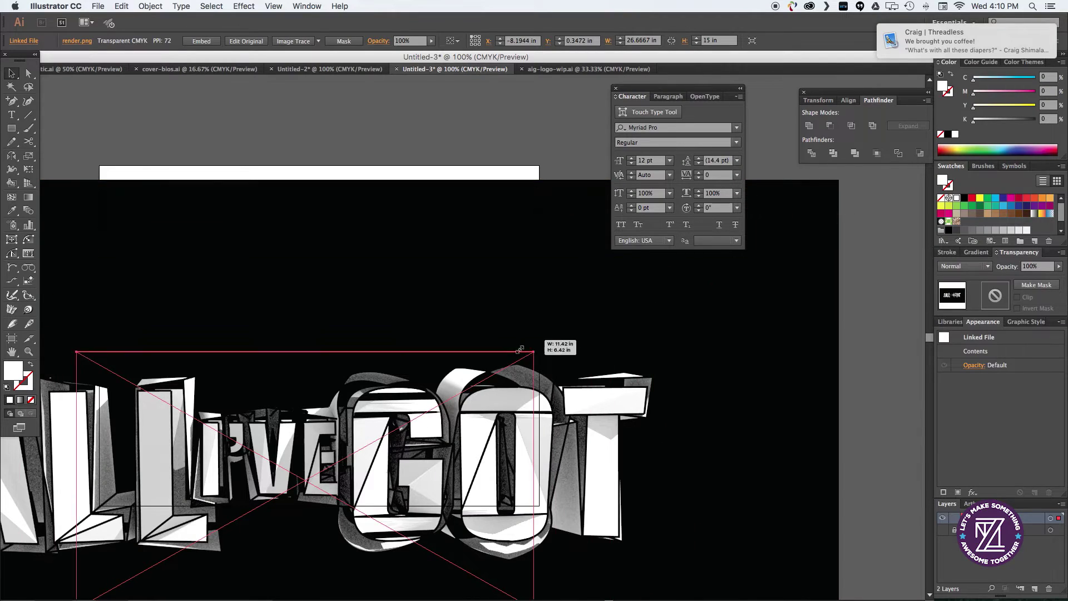
# Switch to Illustrator, scale the placed render.png down to about 9.94 in wide and centre it on the artboard.
pyautogui.keyDown('alt'); pyautogui.keyDown('shift'); pyautogui.moveTo(520, 350); pyautogui.dragTo(492, 366); pyautogui.keyUp('shift'); pyautogui.keyUp('alt')
pyautogui.moveTo(384, 484); pyautogui.dragTo(399, 335)
pyautogui.press('z')
pyautogui.moveTo(114, 212); pyautogui.dragTo(606, 456)
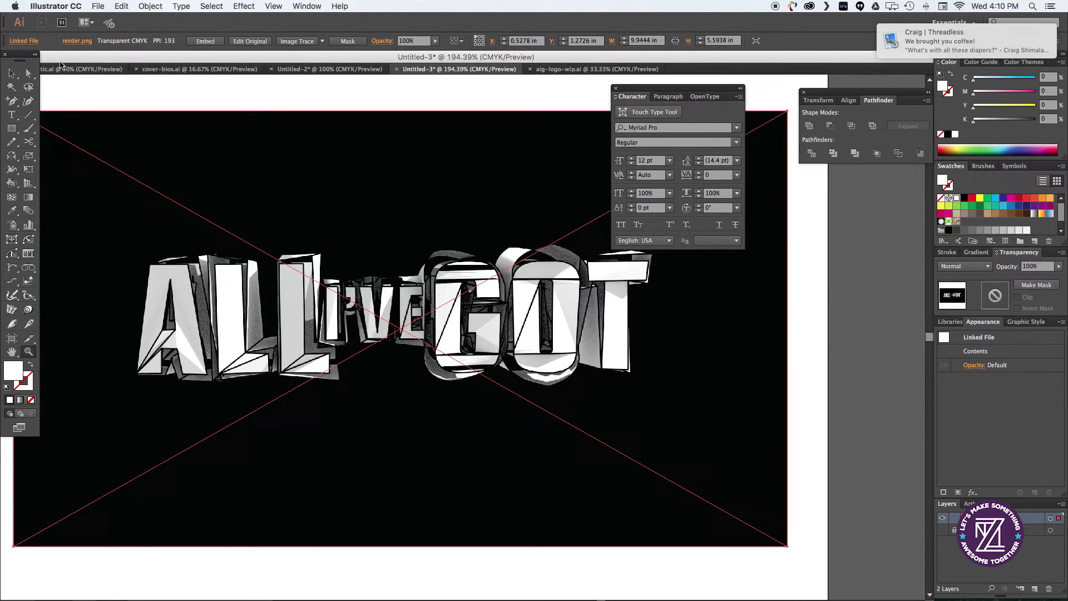
# Trace the placed render with the Shades of Gray preset.
pyautogui.press('v')
pyautogui.click(323, 41)
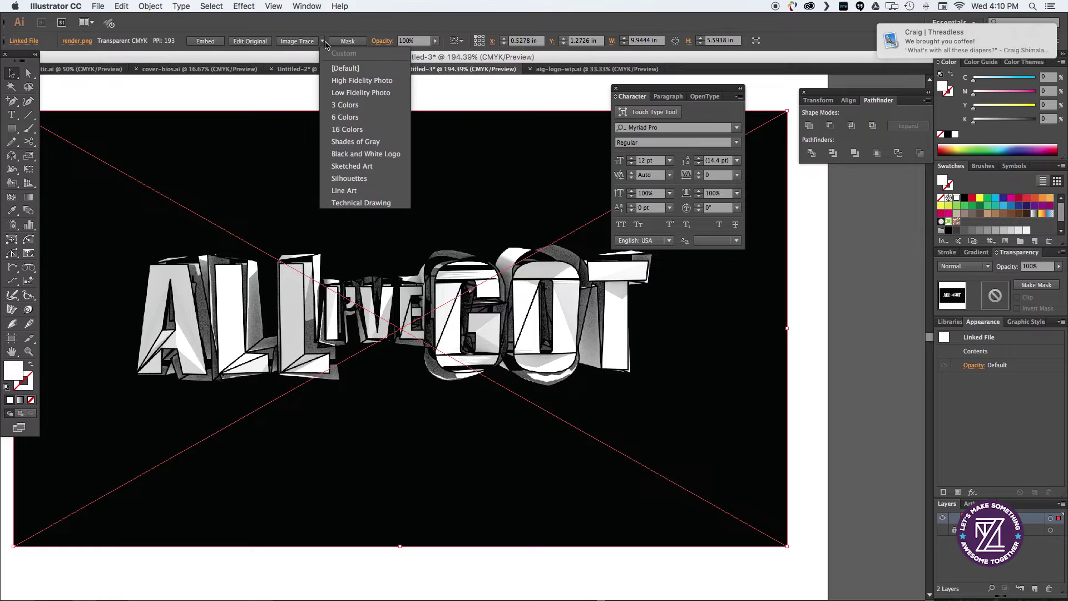
pyautogui.click(357, 142)
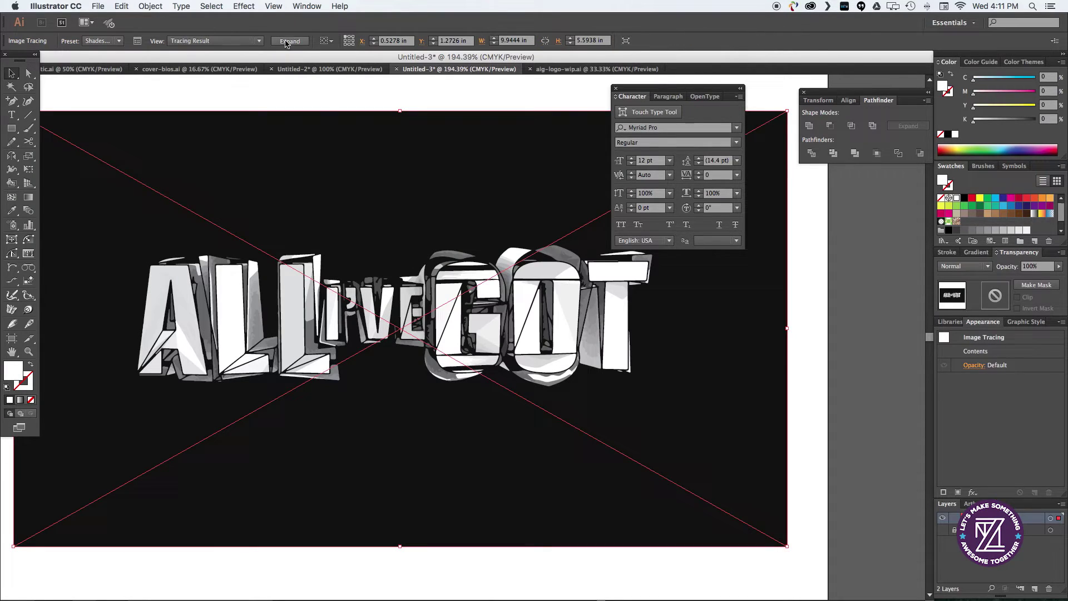
# Reduce the image trace to 3 grays and expand the tracing into paths.
pyautogui.click(137, 41)
pyautogui.click(534, 210)
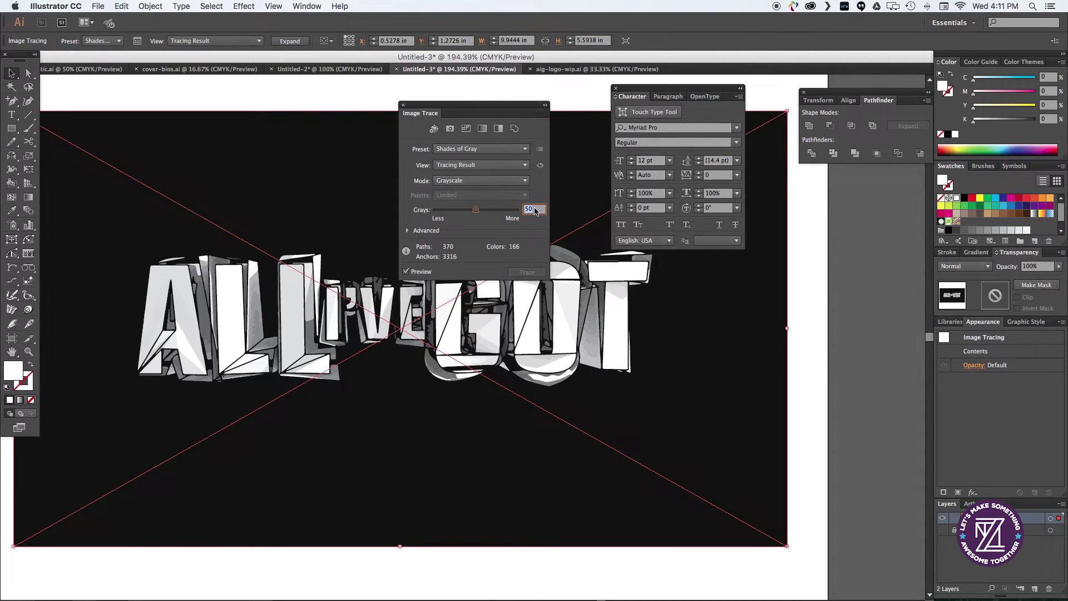
pyautogui.write('3')
pyautogui.press('Return')
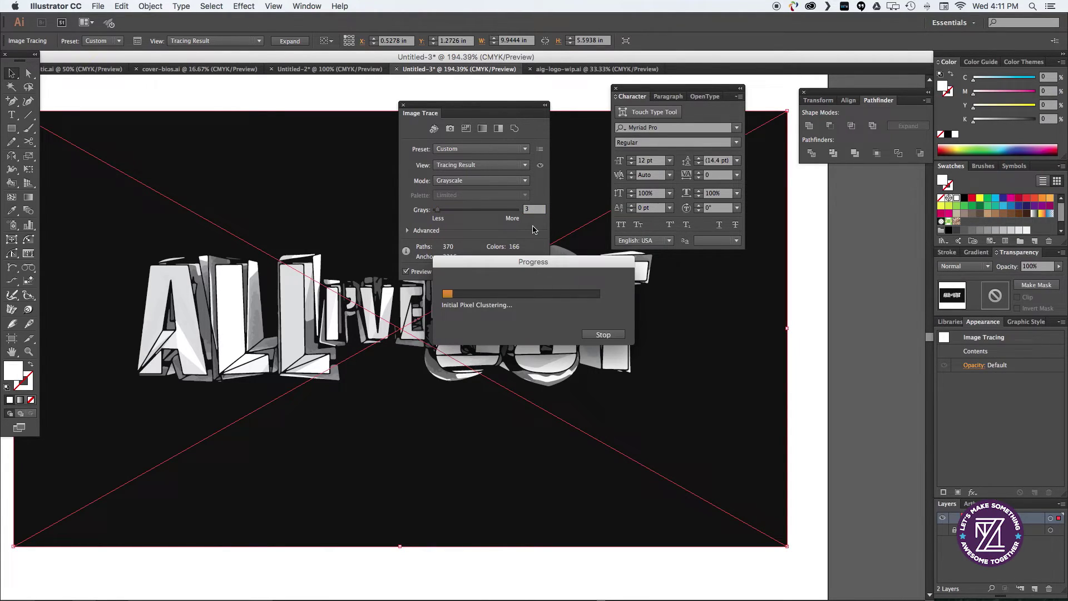
pyautogui.click(402, 105)
pyautogui.click(290, 41)
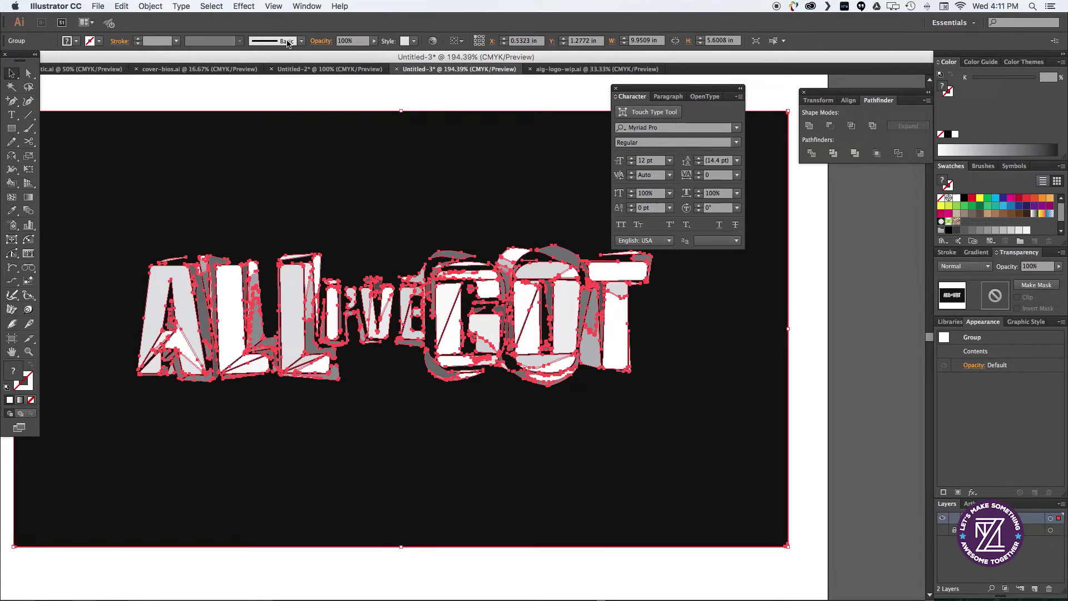
# Select the black background path of the expanded tracing and delete it.
pyautogui.click(29, 73)
pyautogui.click(210, 105)
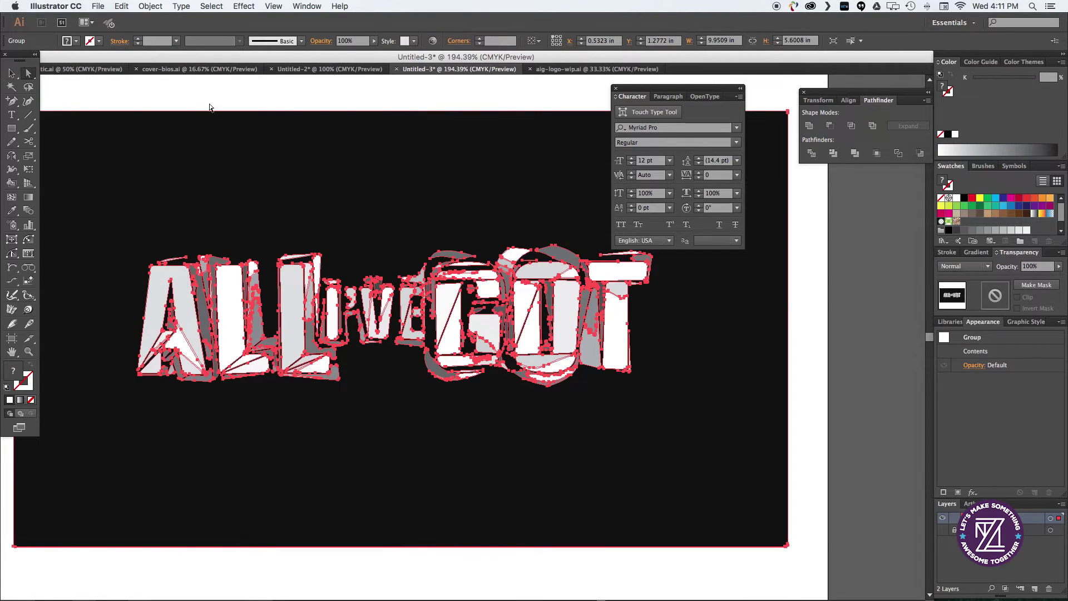
pyautogui.click(366, 175)
pyautogui.click(211, 6)
pyautogui.moveTo(225, 106)
pyautogui.click(374, 146)
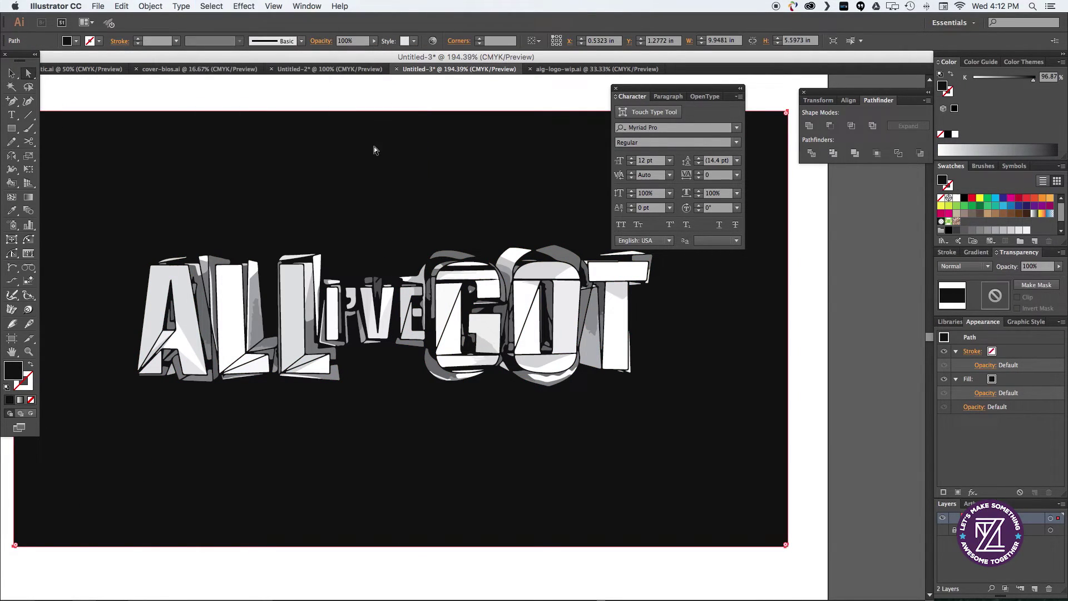
pyautogui.press('Delete')
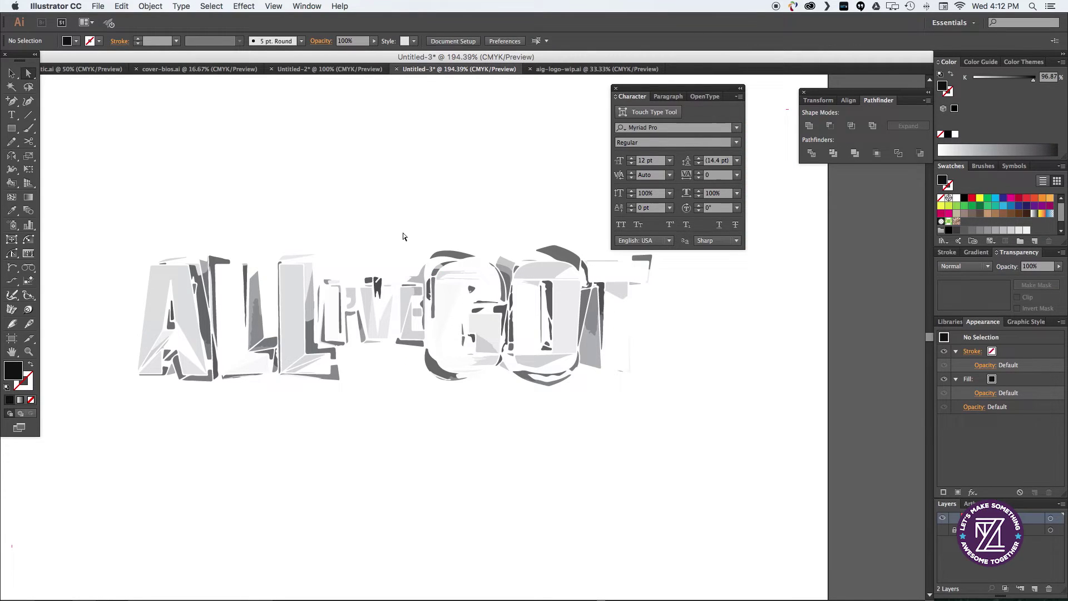
# Select the leftover white background path framing the lettering and delete it.
pyautogui.press('v')
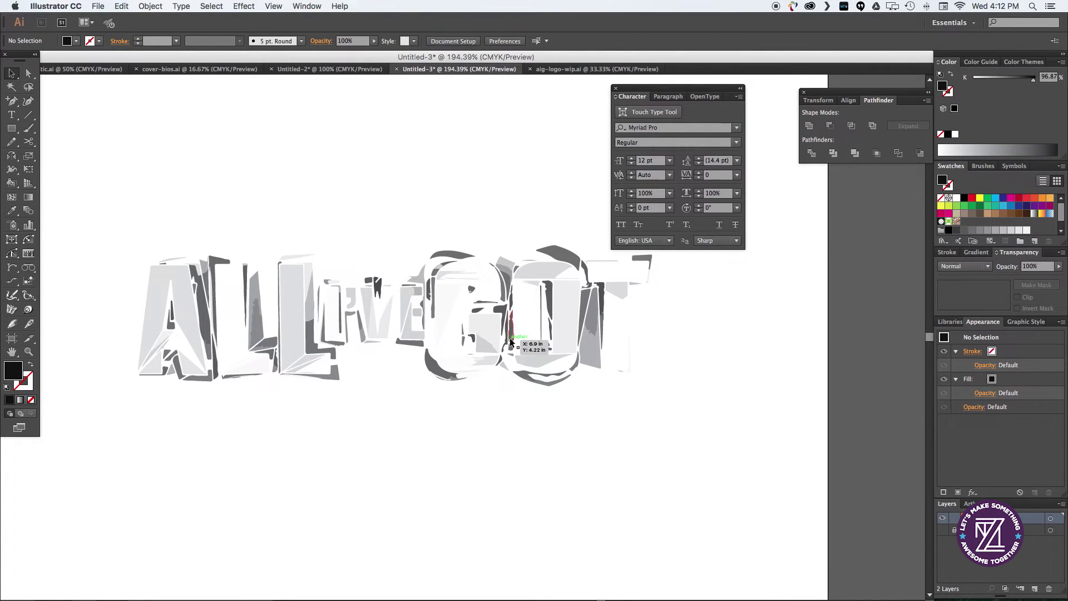
pyautogui.click(509, 338)
pyautogui.click(29, 76)
pyautogui.moveTo(736, 493); pyautogui.dragTo(840, 593)
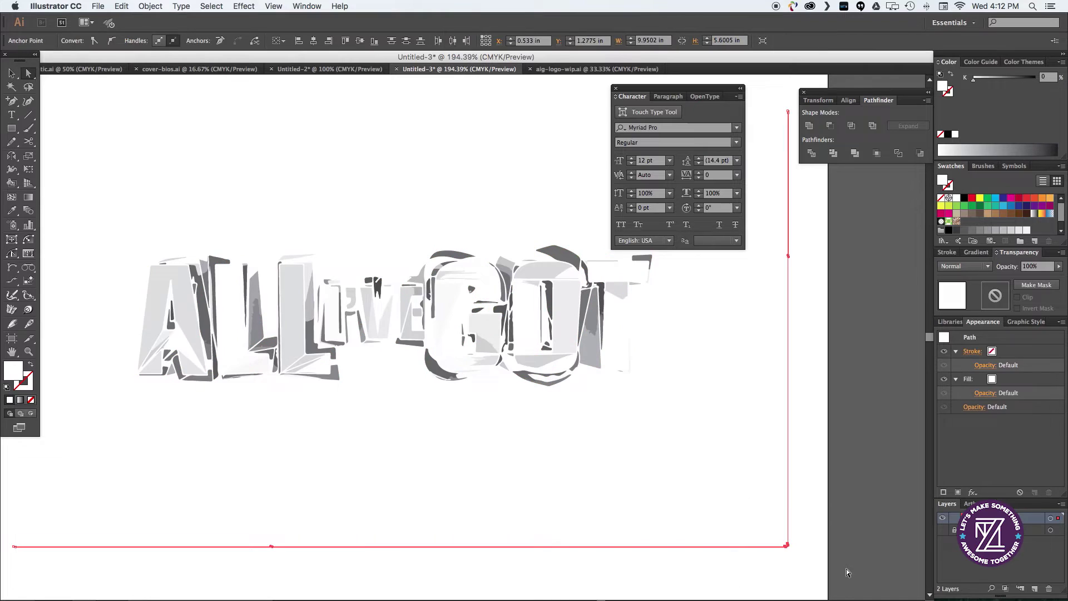
pyautogui.press('Delete')
pyautogui.press('Delete')
# Apply a Phantasm Halftone effect to the lettering with 25 DPI, a 45° grid angle and the dot gain curve raised to output 56 at input 47.
pyautogui.press('v')
pyautogui.click(444, 360)
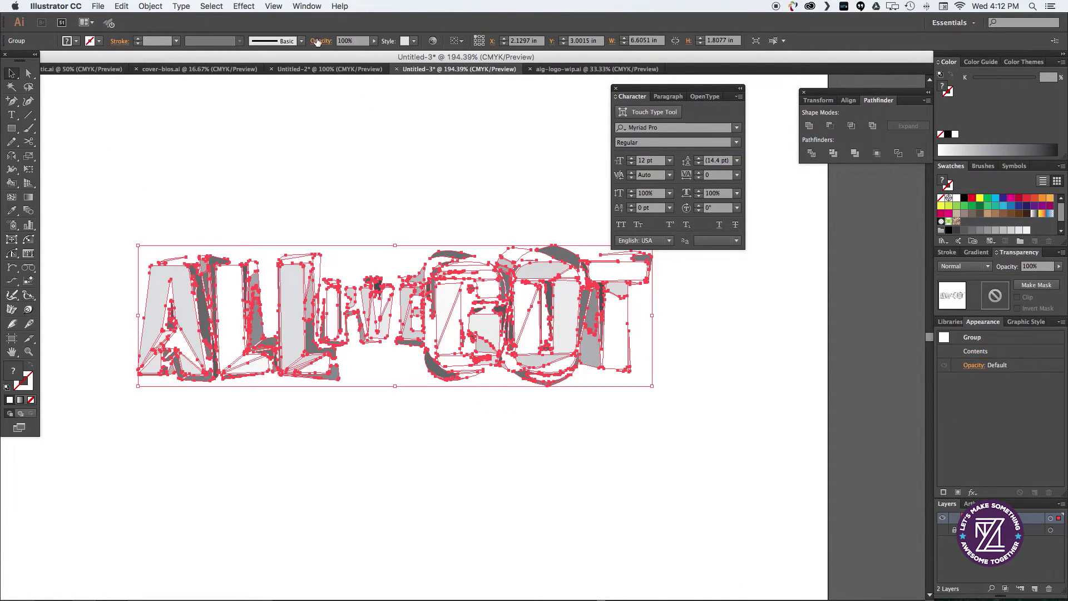
pyautogui.click(244, 6)
pyautogui.moveTo(345, 342)
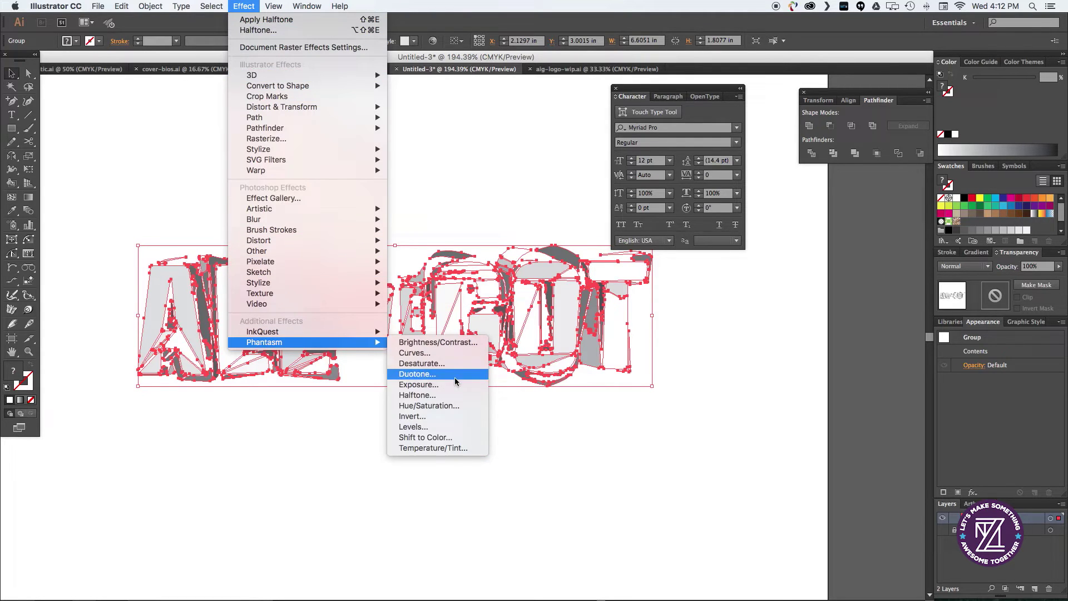
pyautogui.click(455, 395)
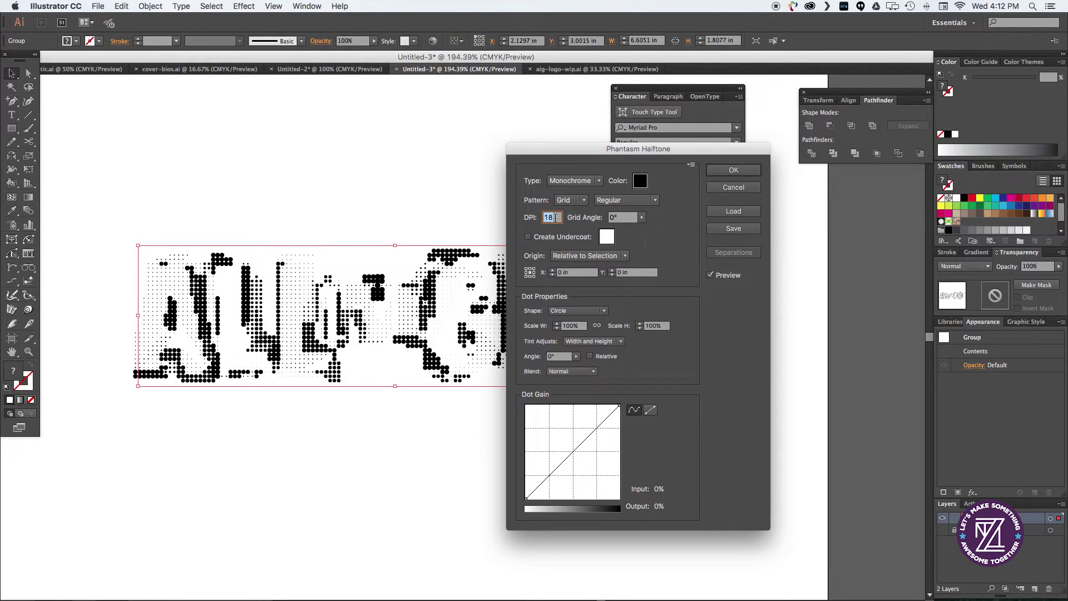
pyautogui.press('Tab')
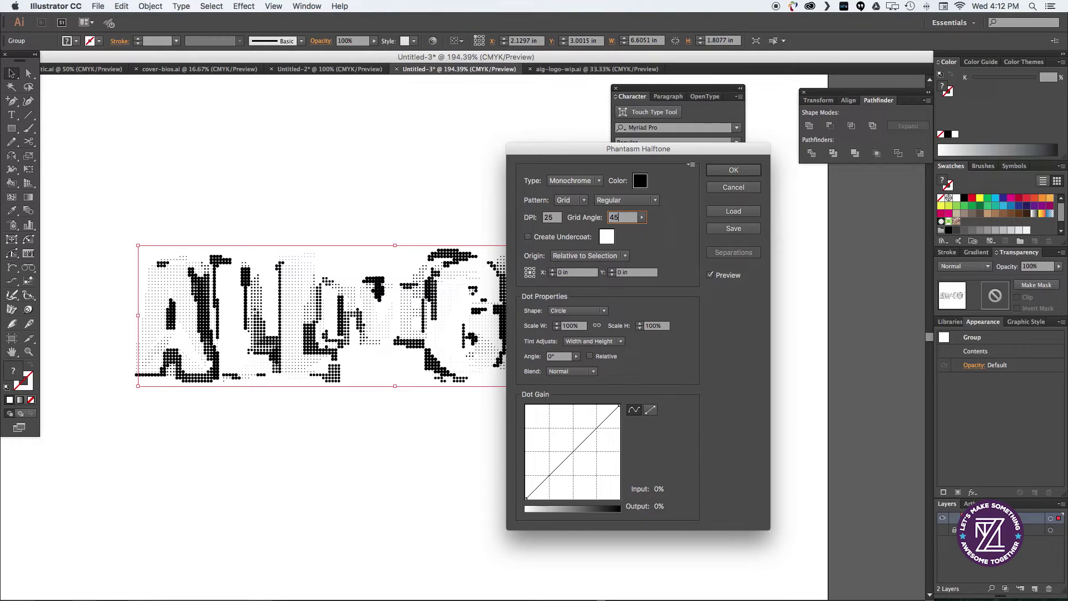
pyautogui.press('Tab')
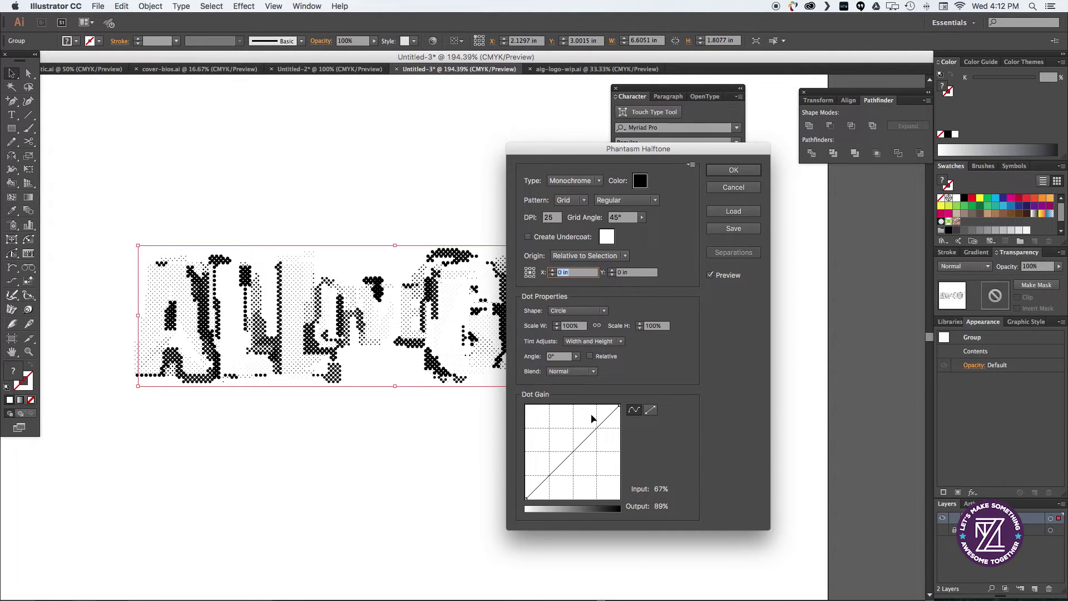
pyautogui.moveTo(575, 452)
pyautogui.mouseDown()
pyautogui.moveTo(586, 461)
pyautogui.moveTo(571, 447)
pyautogui.mouseUp()
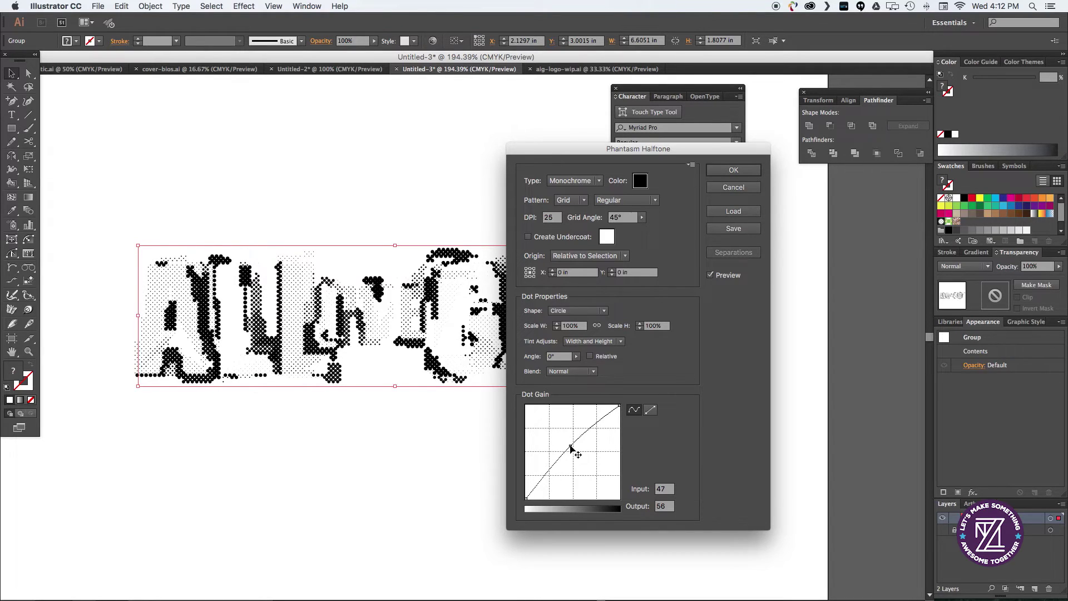
pyautogui.click(734, 170)
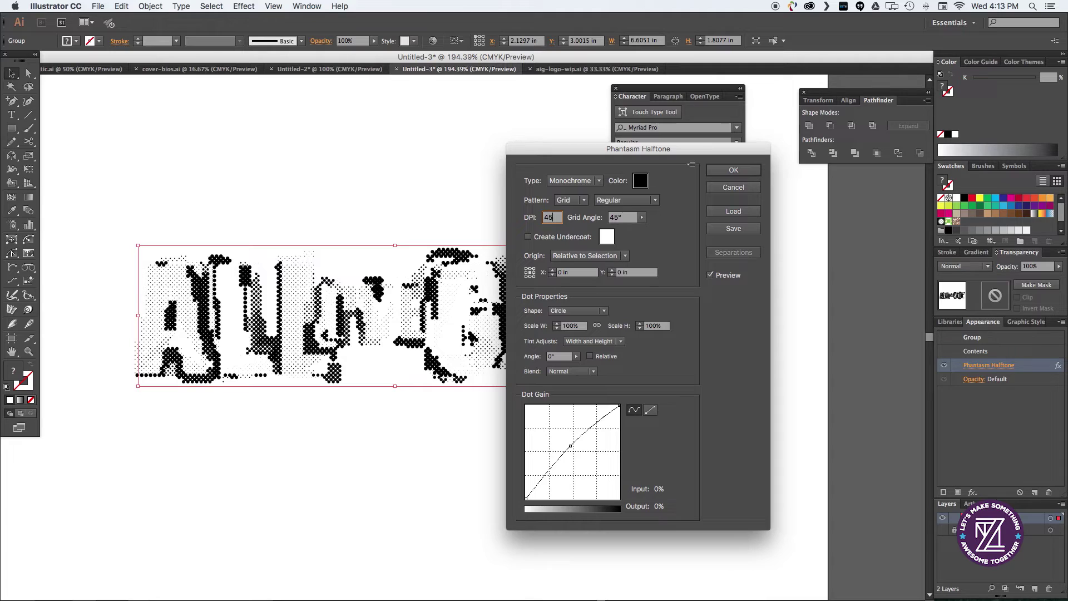
# Edit the lettering's Phantasm Halftone effect to use 45 DPI.
pyautogui.press('Tab')
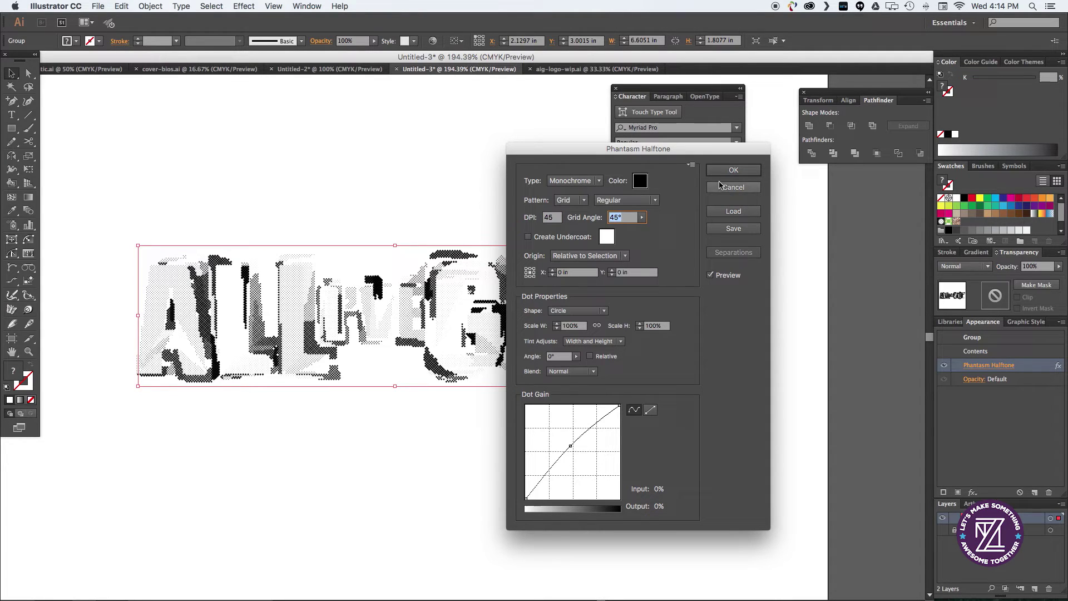
pyautogui.click(733, 170)
pyautogui.press('super+z')
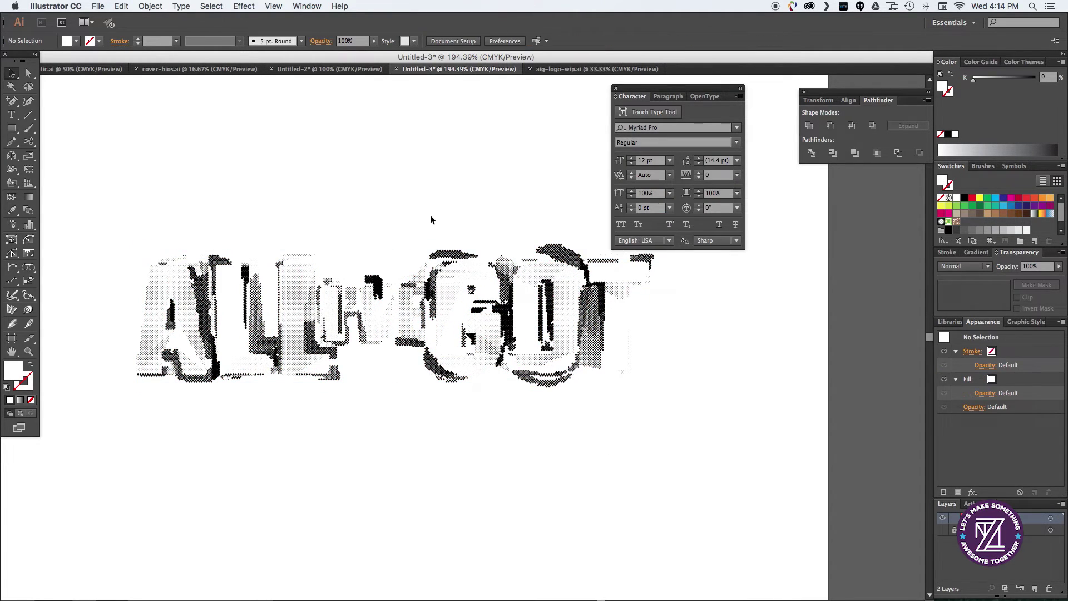
# Clip the halftone to a black-filled copy of the lettering with an inverted opacity mask.
pyautogui.click(966, 197)
pyautogui.click(160, 193)
pyautogui.moveTo(118, 245); pyautogui.dragTo(716, 398)
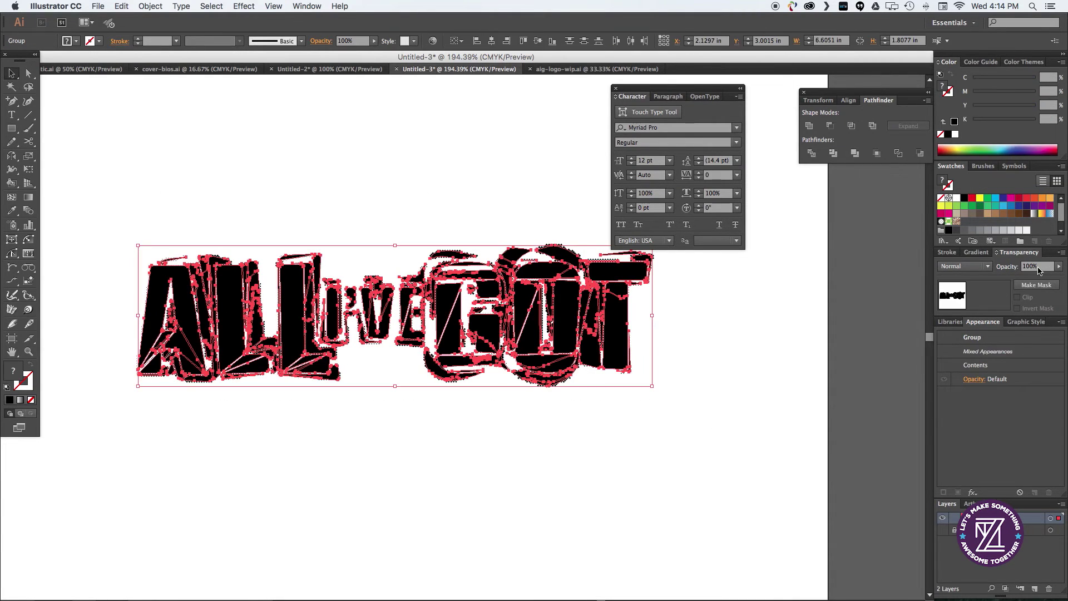
pyautogui.click(1023, 308)
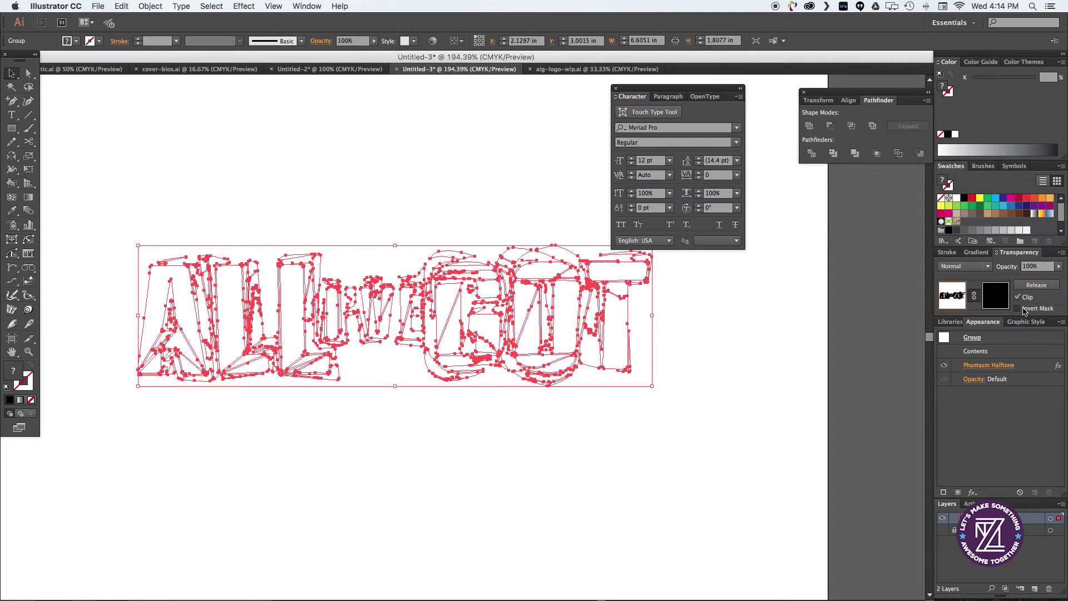
# Select the masked halftone lettering and expand its appearance.
pyautogui.click(763, 331)
pyautogui.moveTo(668, 408); pyautogui.dragTo(125, 197)
pyautogui.click(151, 6)
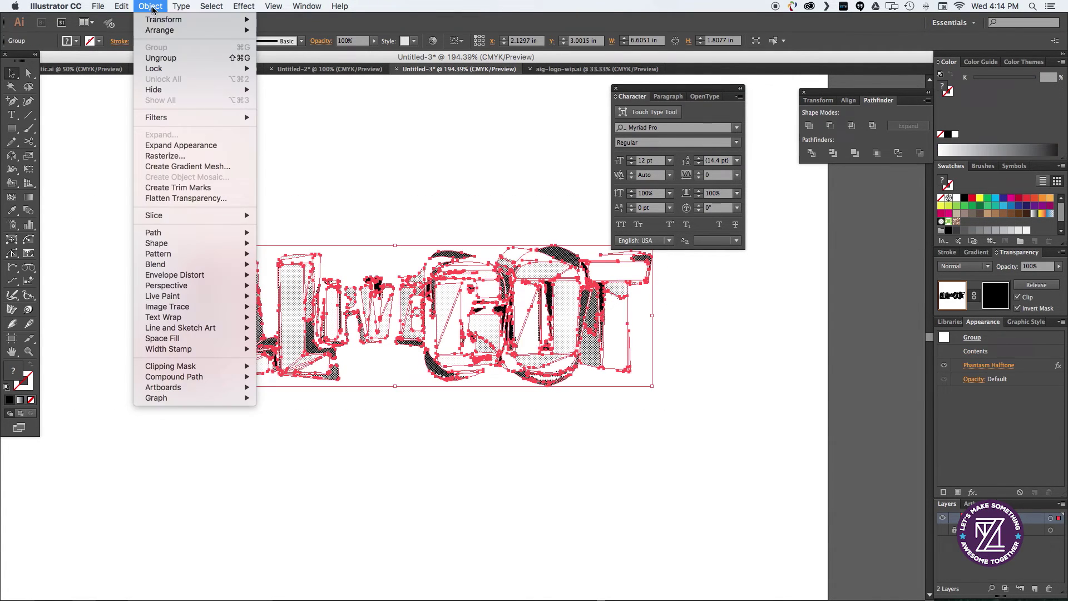
pyautogui.click(179, 146)
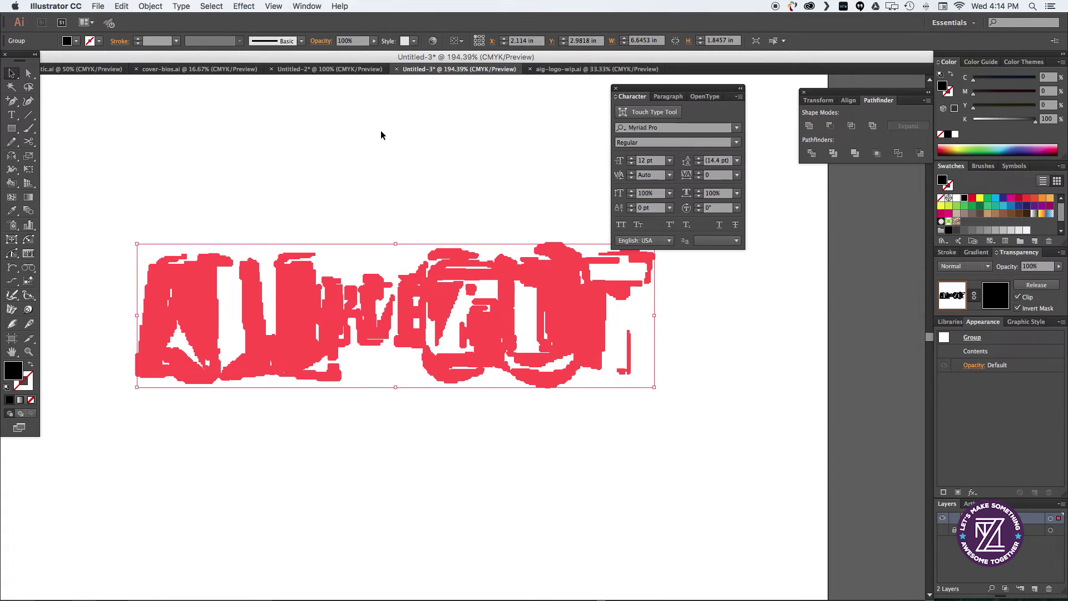
# Fill the expanded halftone dots with white and a copy of the lettering beneath them with black.
pyautogui.click(956, 198)
pyautogui.click(372, 161)
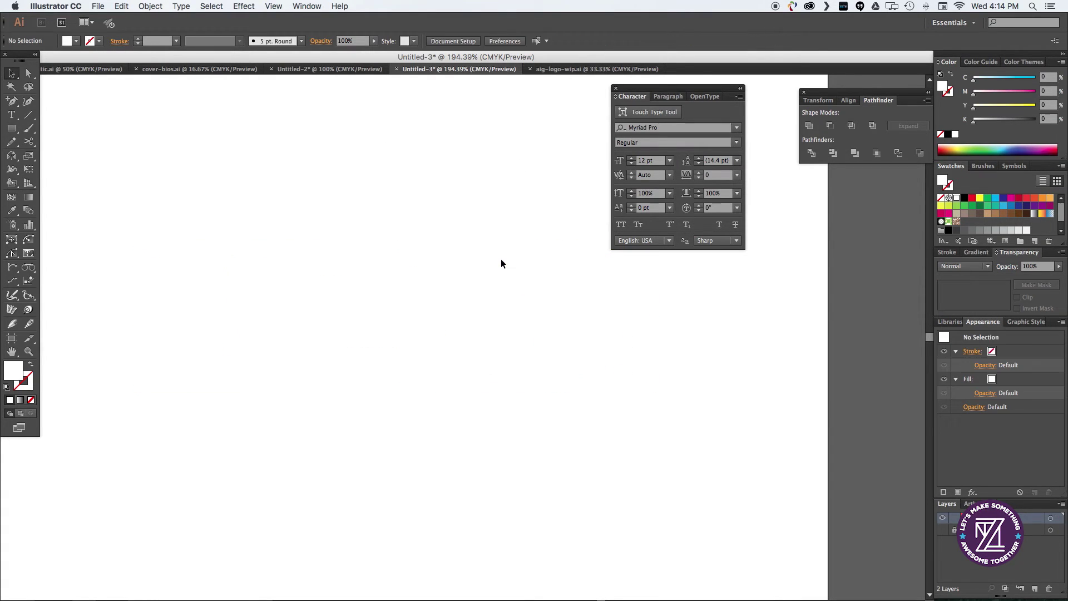
pyautogui.click(965, 199)
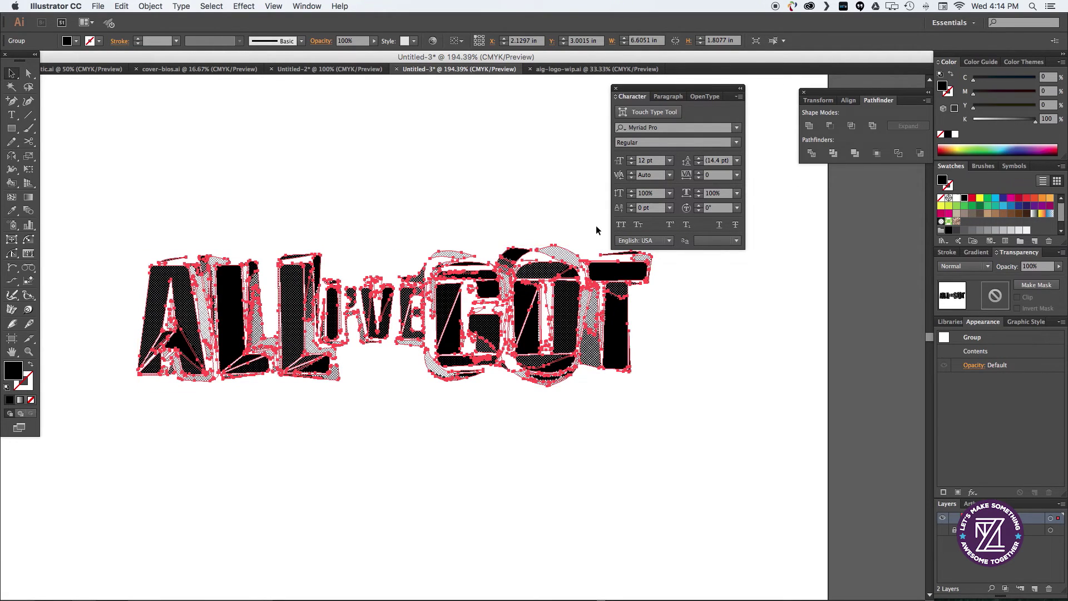
pyautogui.click(530, 214)
# Select the complete lettering and duplicate it straight up by about 2.57 in.
pyautogui.press('z')
pyautogui.keyDown('alt'); pyautogui.click(476, 355); pyautogui.keyUp('alt')
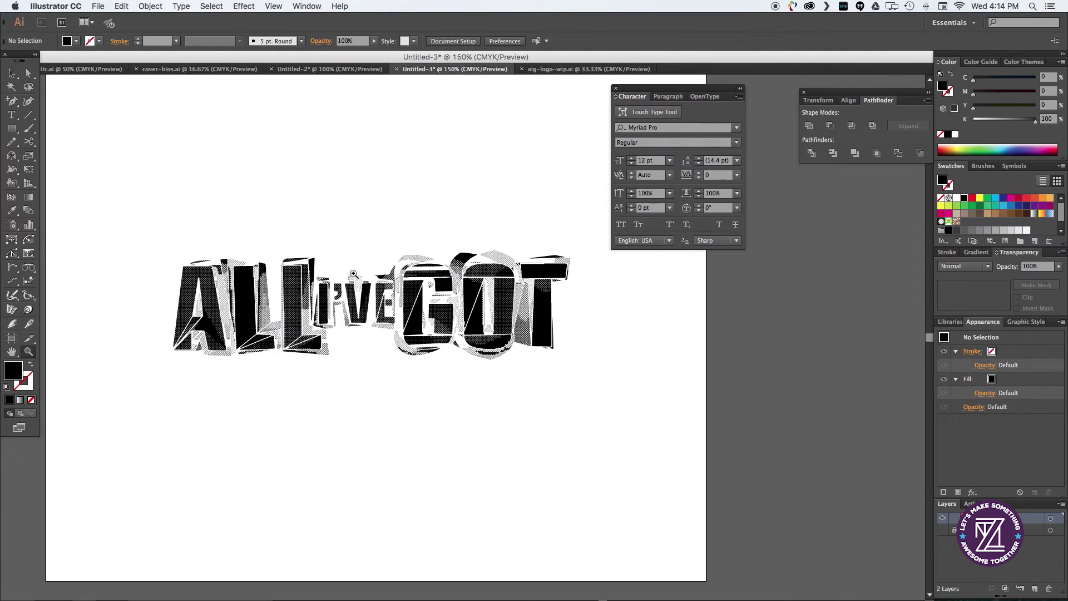
pyautogui.press('v')
pyautogui.moveTo(138, 195); pyautogui.dragTo(579, 369)
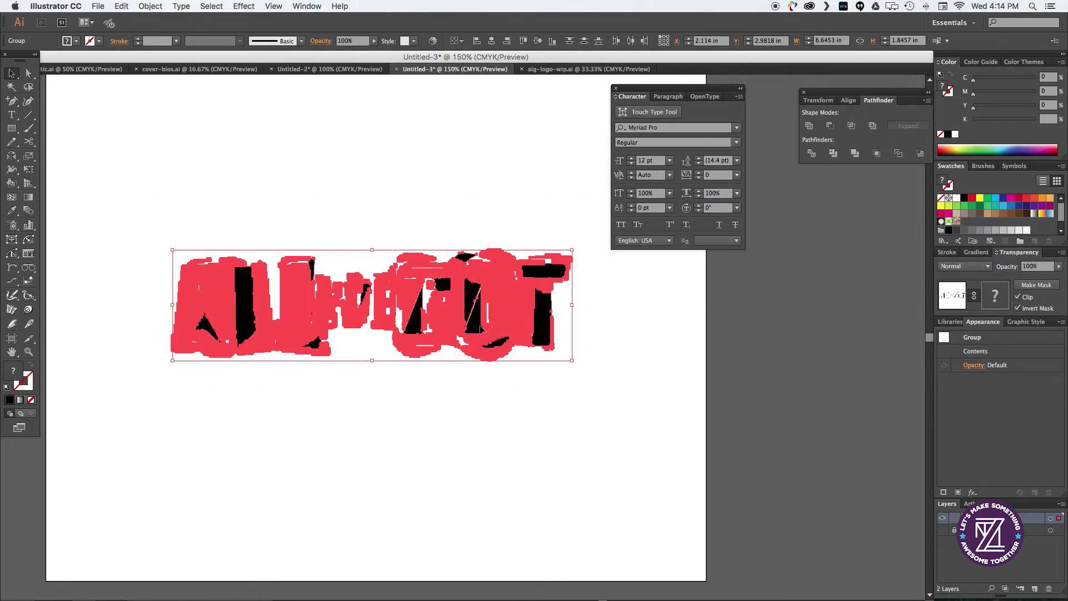
pyautogui.moveTo(482, 329); pyautogui.dragTo(481, 175)
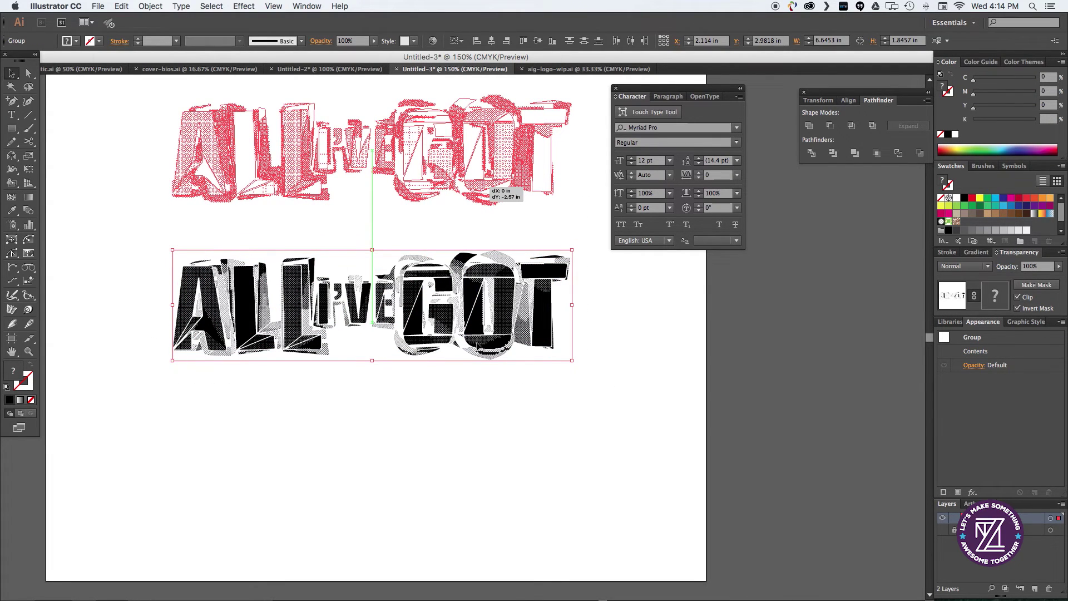
# Draw a black rectangle about 8.04 by 2.66 in around the lower lettering and send it to the back.
pyautogui.press('m')
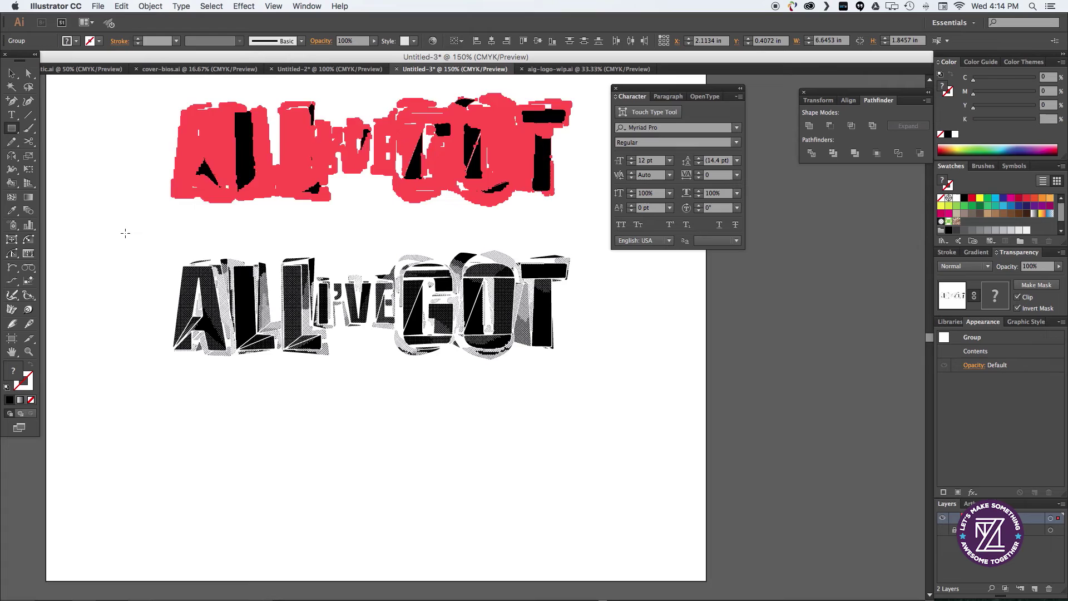
pyautogui.moveTo(126, 234); pyautogui.dragTo(608, 392)
pyautogui.press('super+shift+bracketleft')
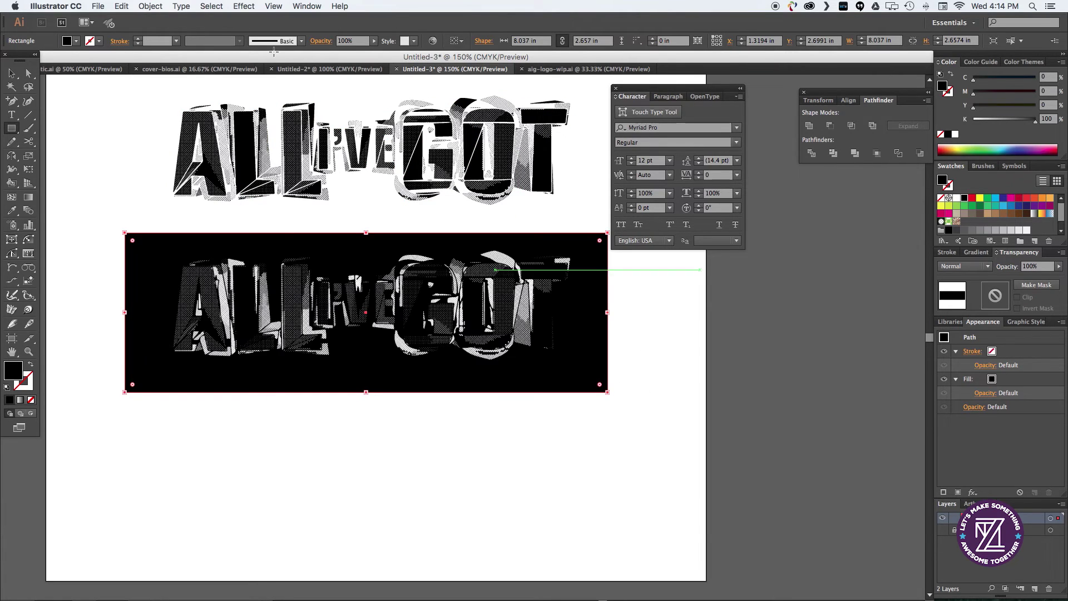
# Fill the lettering on the black rectangle with white.
pyautogui.click(11, 73)
pyautogui.moveTo(97, 307); pyautogui.dragTo(387, 369)
pyautogui.click(956, 197)
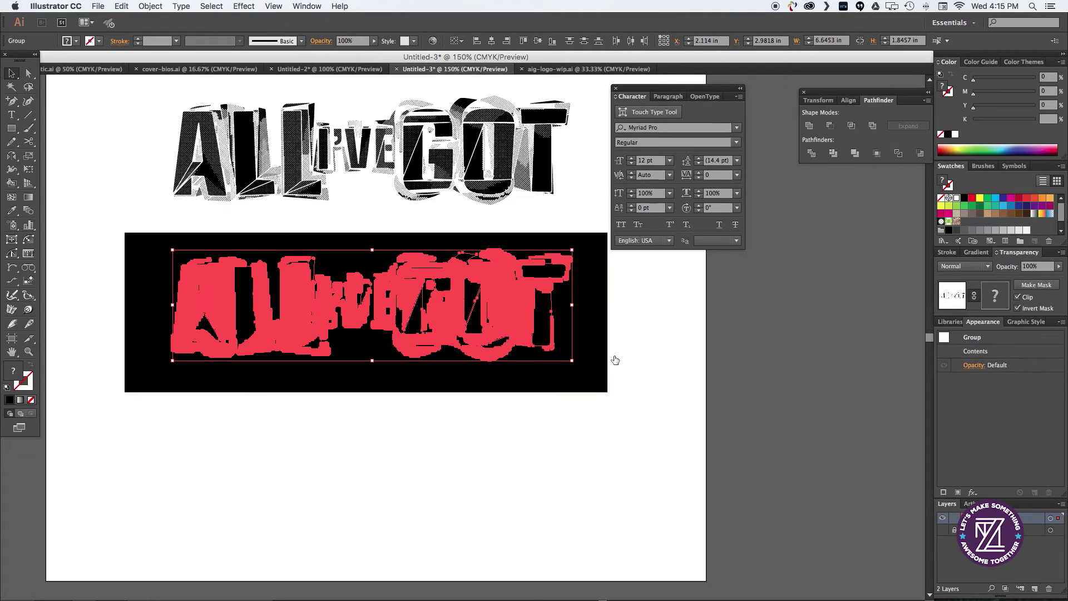
pyautogui.moveTo(664, 352); pyautogui.dragTo(512, 302)
pyautogui.click(690, 358)
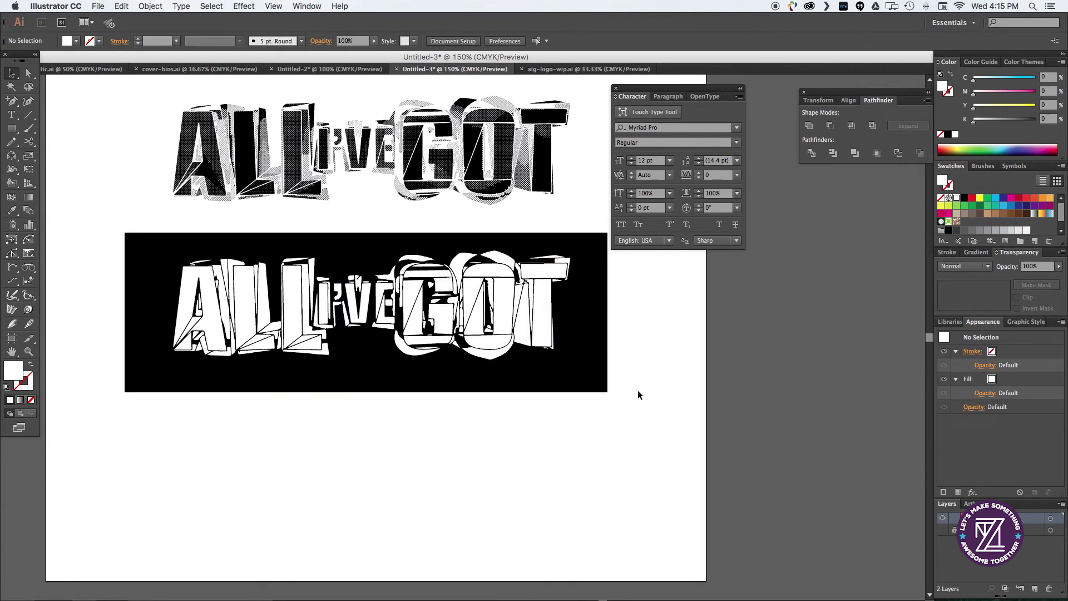
# Select the white lettering with its black rectangle and duplicate them straight down by about 3.02 in.
pyautogui.moveTo(633, 406); pyautogui.dragTo(88, 225)
pyautogui.click(352, 249)
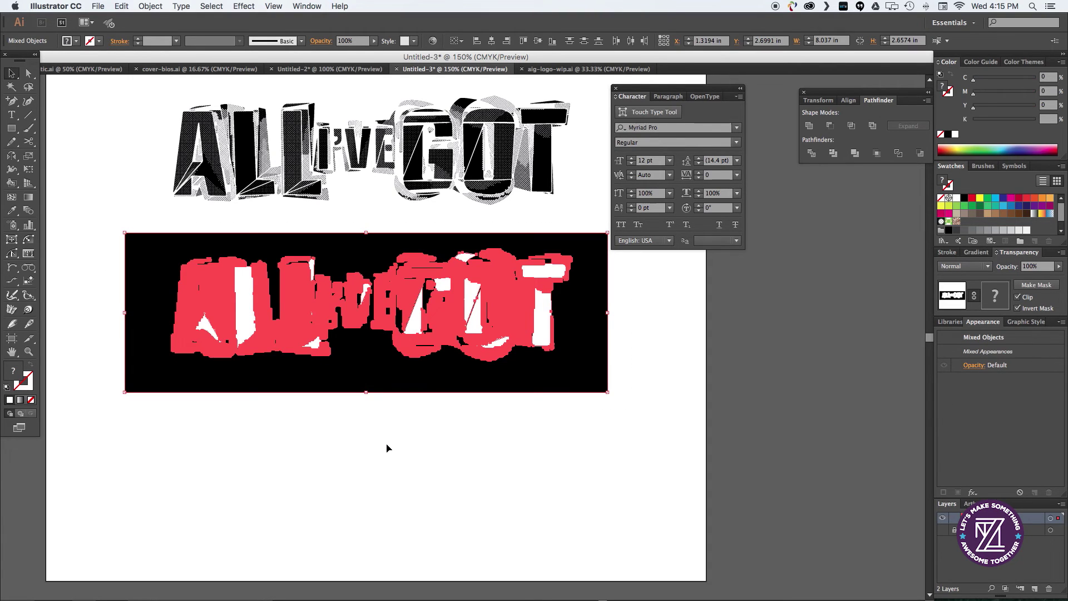
pyautogui.keyDown('shift'); pyautogui.moveTo(387, 448); pyautogui.dragTo(396, 426); pyautogui.keyUp('shift')
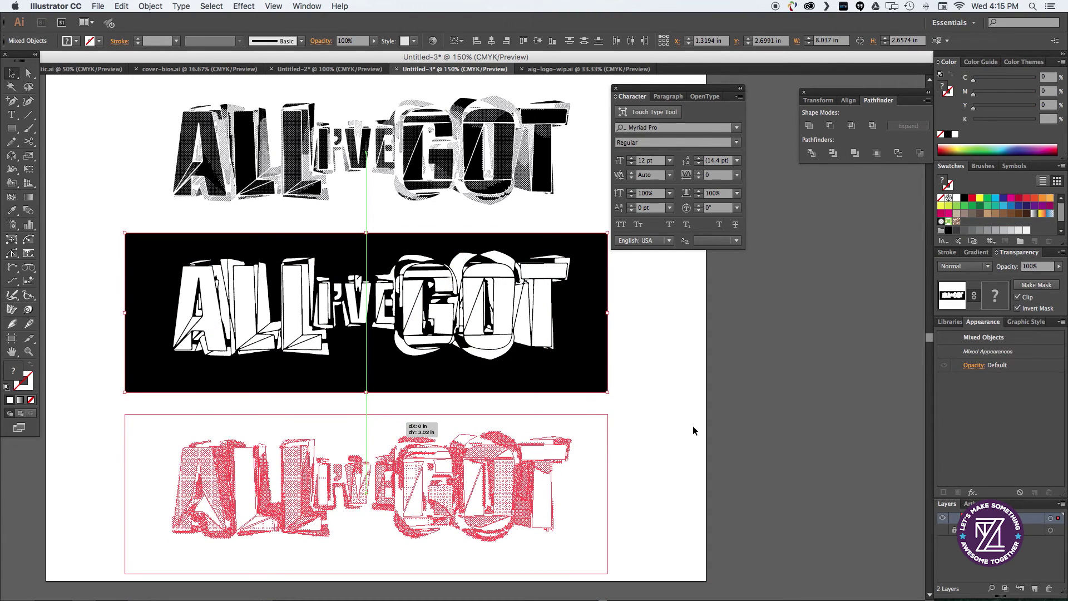
# Select only the masked halftone dots in the lowest lettering copy and fill them with black.
pyautogui.scroll(1, 652, 431)
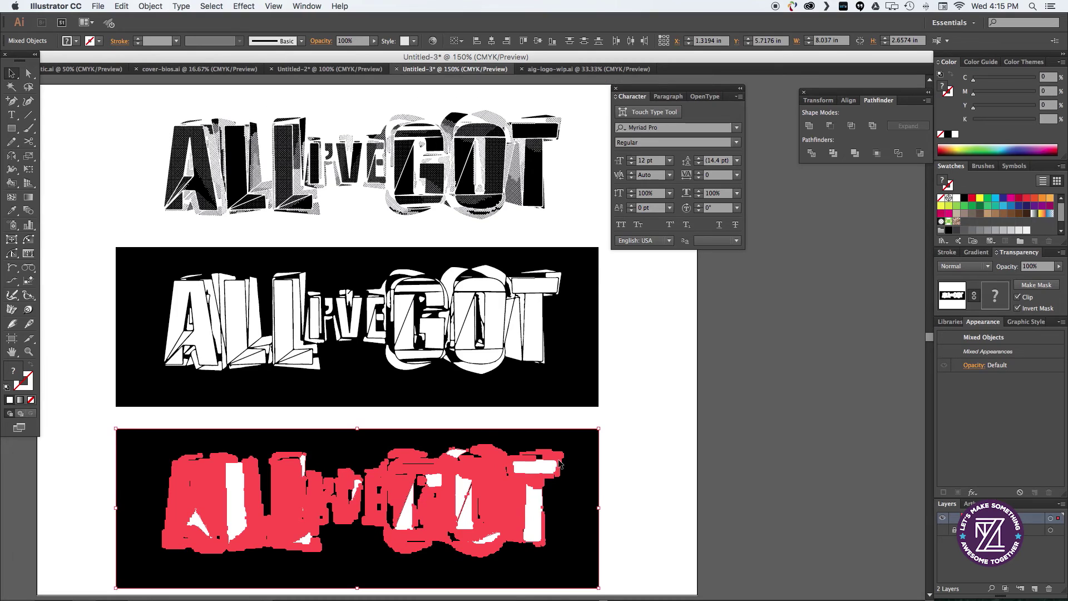
pyautogui.click(676, 463)
pyautogui.moveTo(506, 487); pyautogui.dragTo(629, 521)
pyautogui.moveTo(567, 510); pyautogui.dragTo(532, 509)
pyautogui.keyDown('shift'); pyautogui.click(567, 493); pyautogui.keyUp('shift')
pyautogui.click(965, 198)
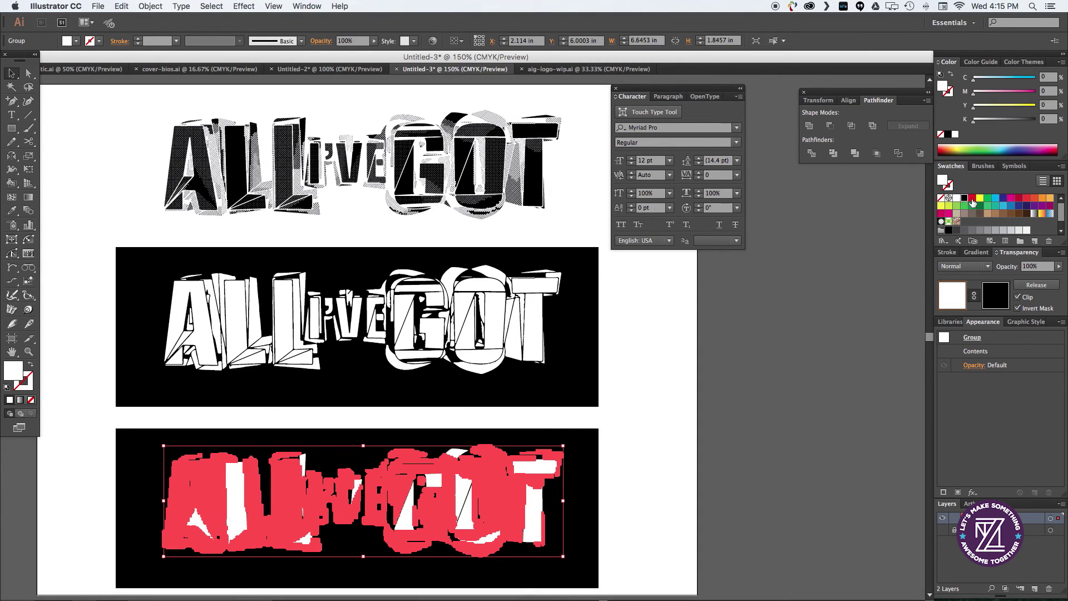
pyautogui.click(969, 198)
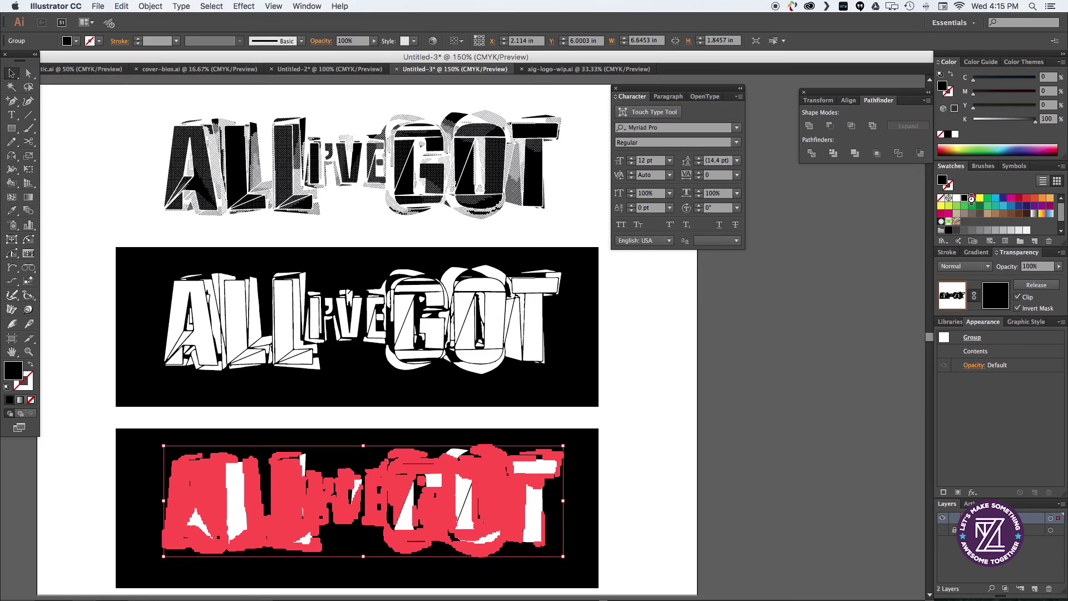
pyautogui.click(633, 464)
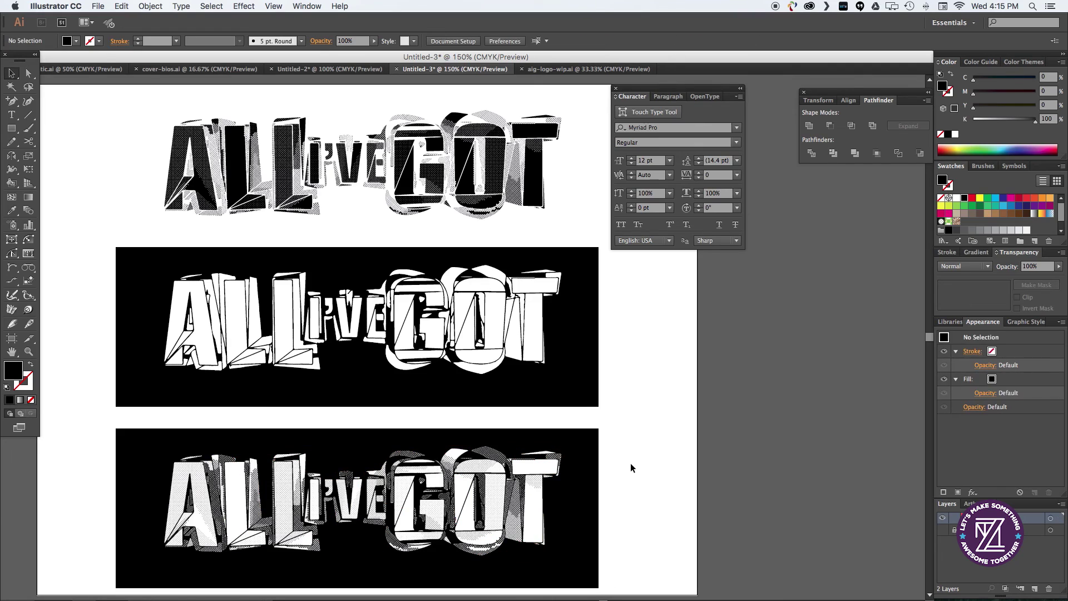